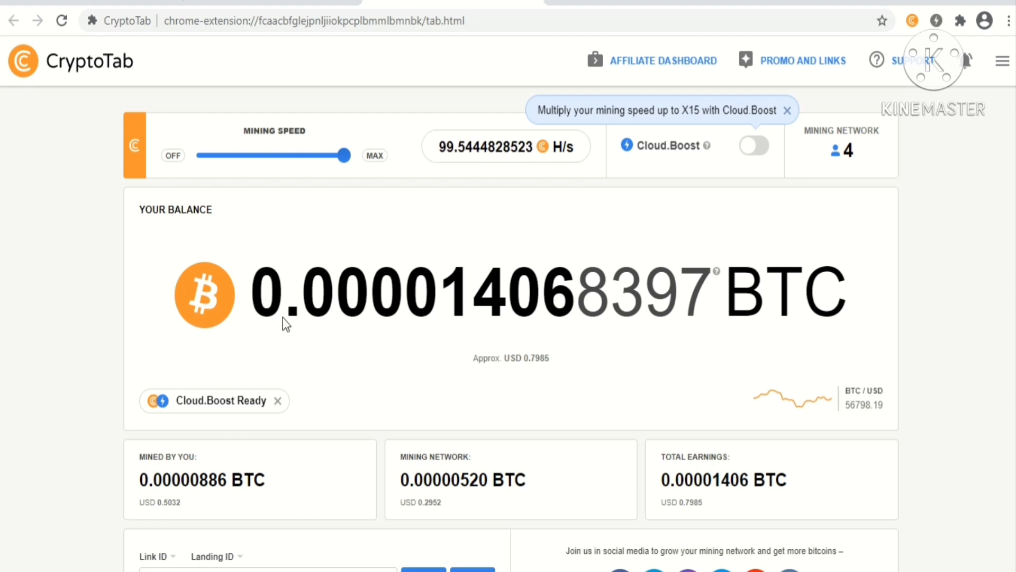
# - Open the mining network statistics from the CryptoTab balance page and examine the referrals, active miners, earnings and referral link sections
pyautogui.moveTo(751, 307)
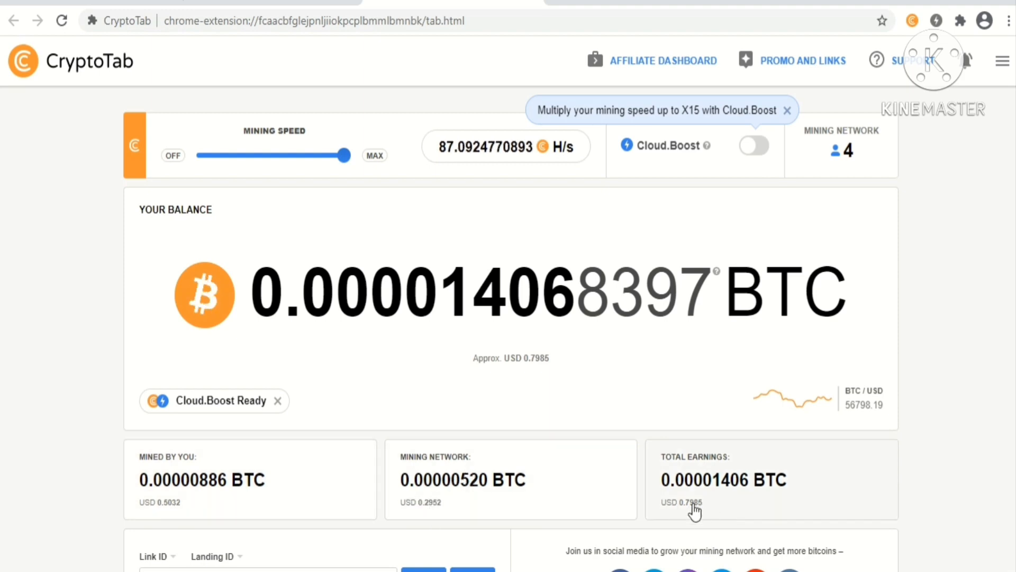
pyautogui.scroll(-3, 675, 424)
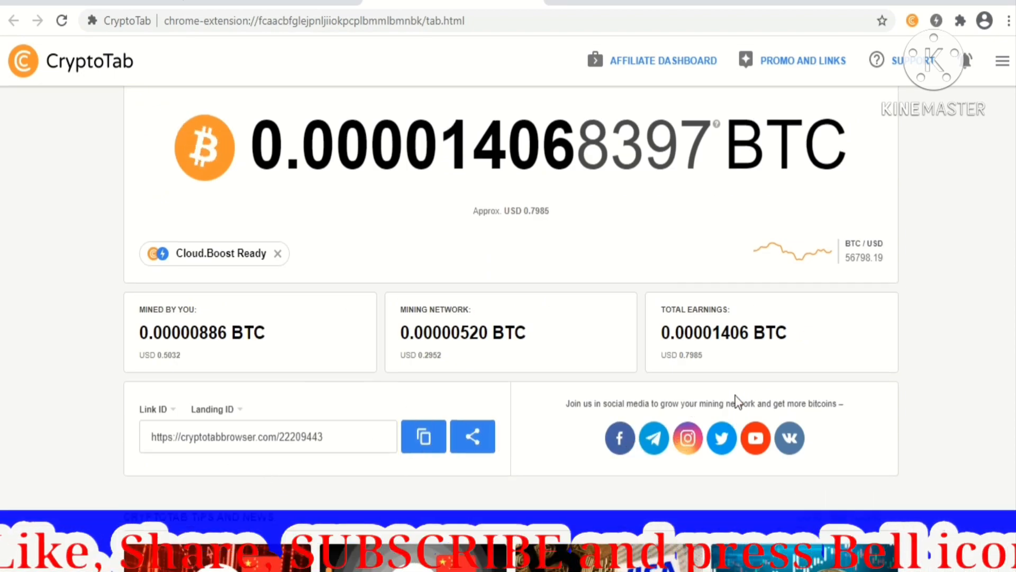
pyautogui.scroll(3, 740, 402)
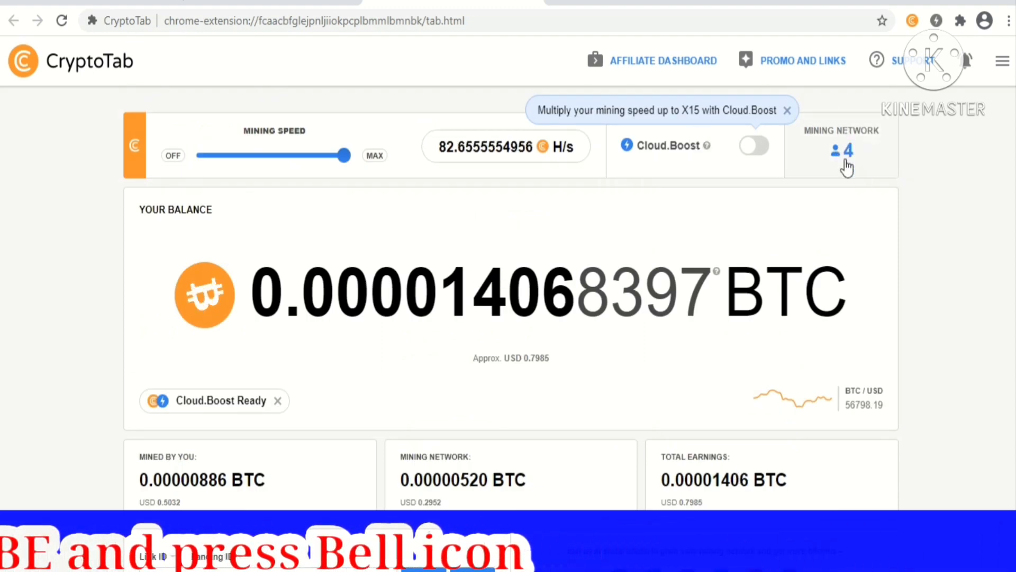
pyautogui.click(845, 160)
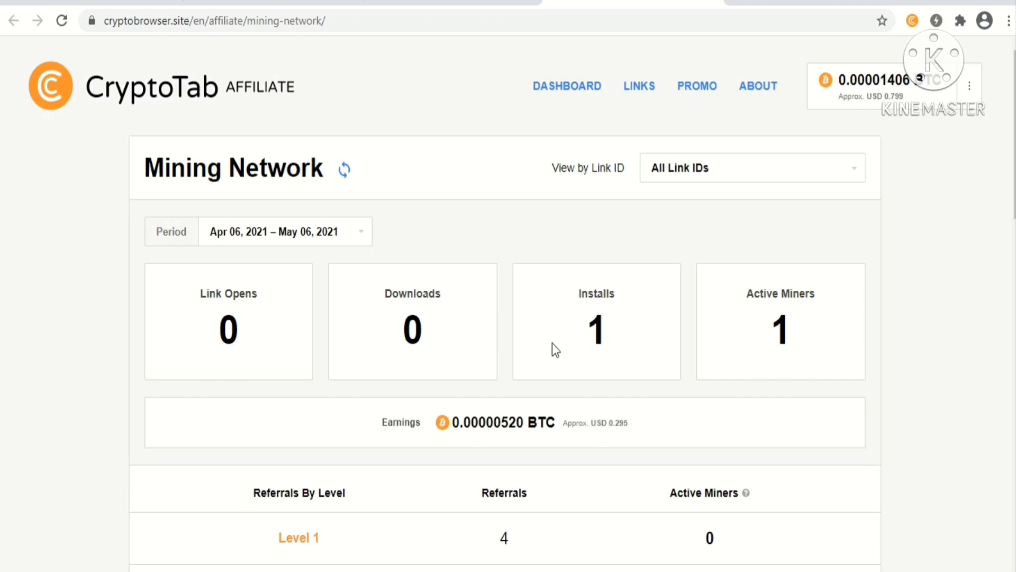
pyautogui.scroll(-3, 712, 311)
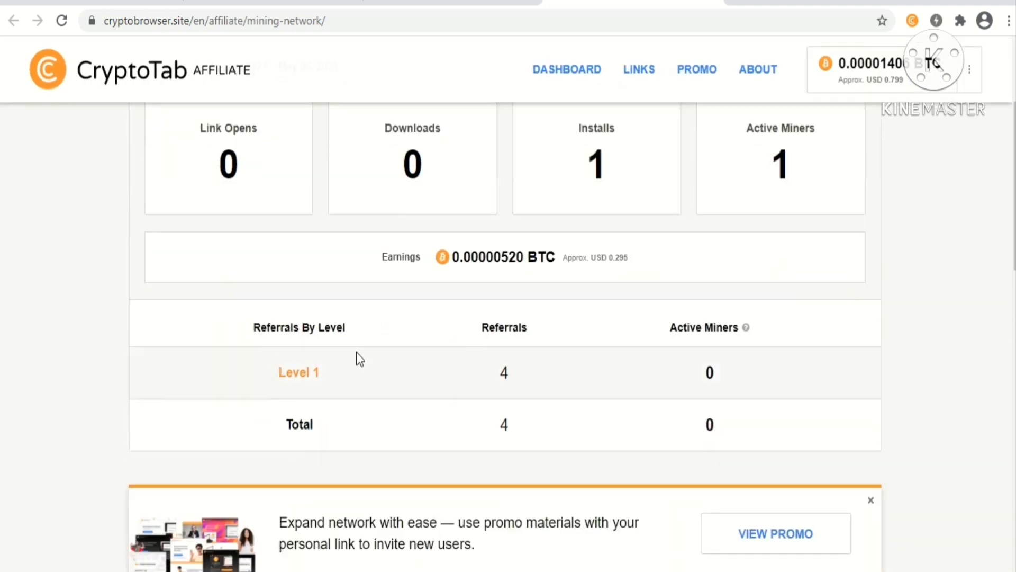
pyautogui.scroll(-5, 609, 365)
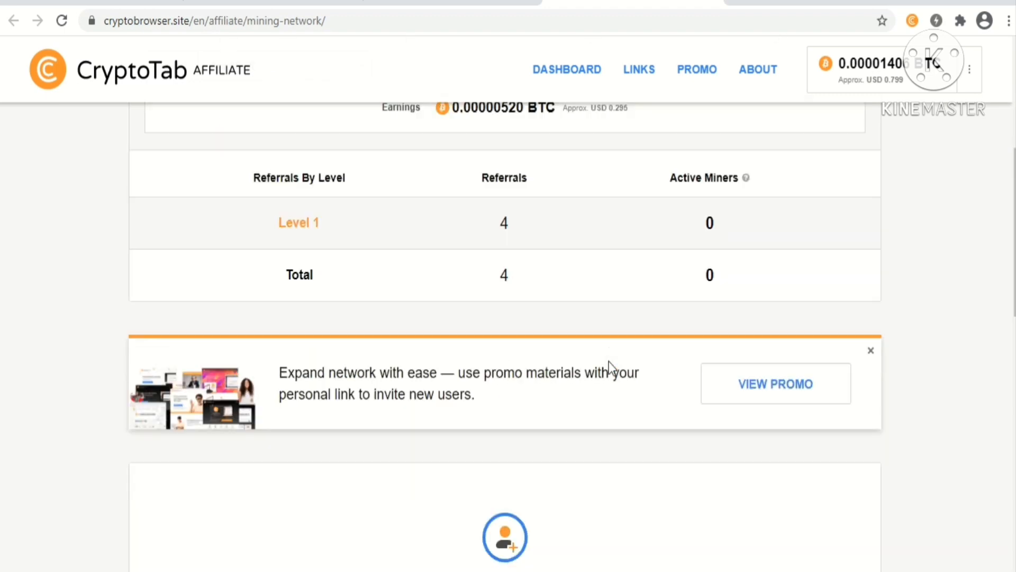
pyautogui.scroll(-6, 609, 367)
pyautogui.scroll(12, 609, 365)
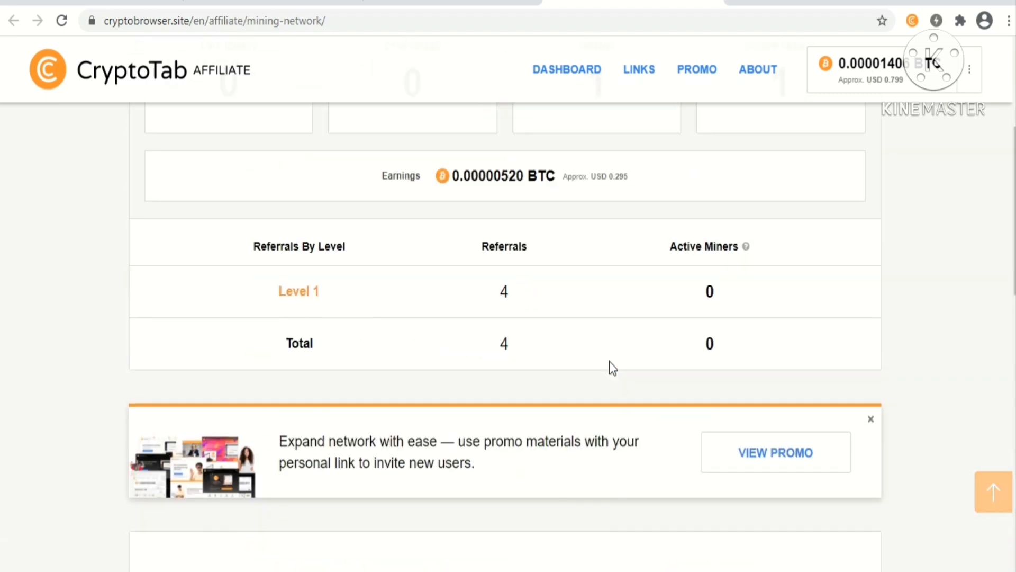
pyautogui.scroll(-15, 608, 372)
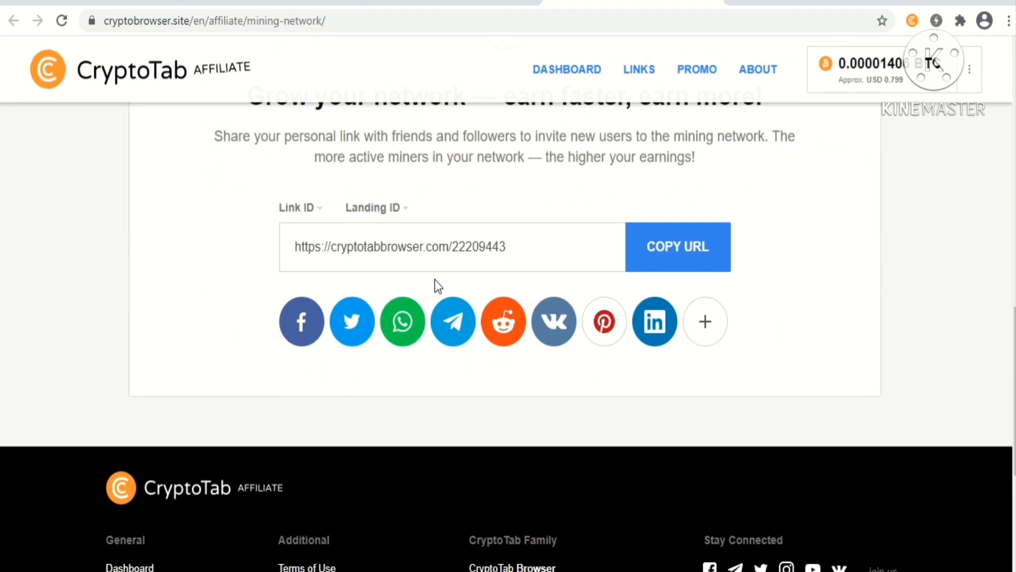
pyautogui.scroll(10, 636, 266)
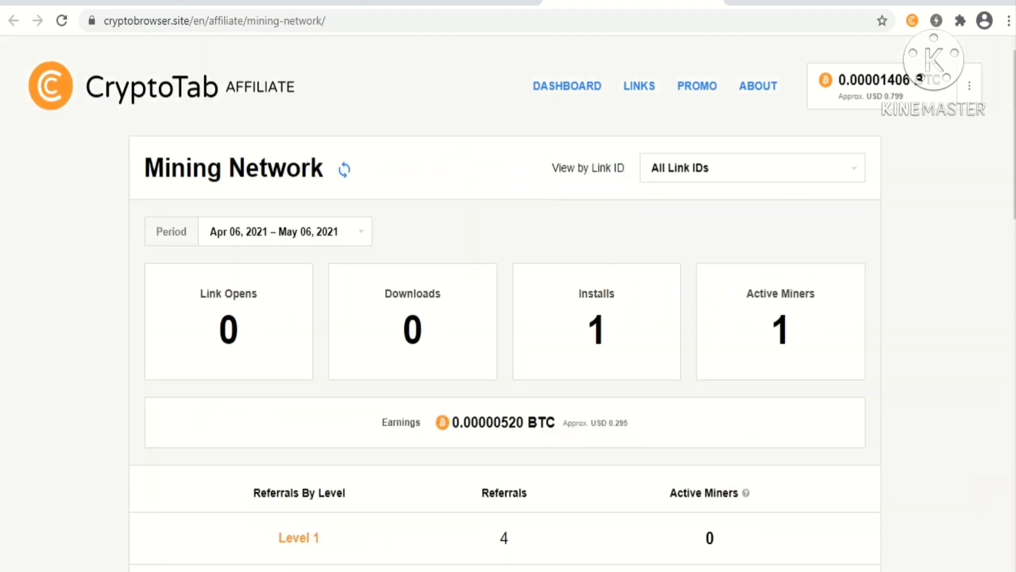
# - Go back to the balance page, open the total earnings dashboard and start a BTC withdrawal at the Bitcoin address field
pyautogui.click(455, 2)
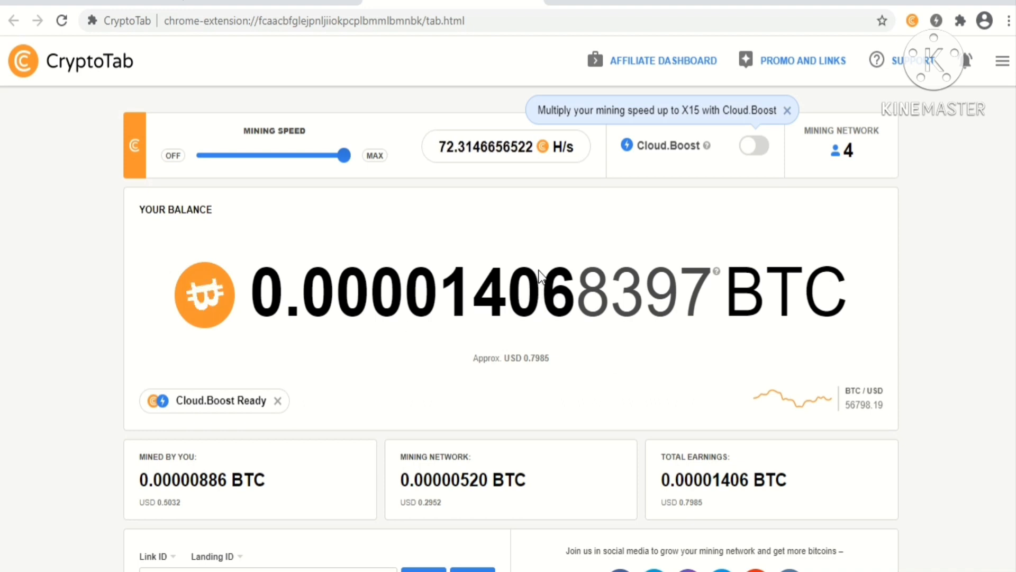
pyautogui.scroll(-3, 505, 302)
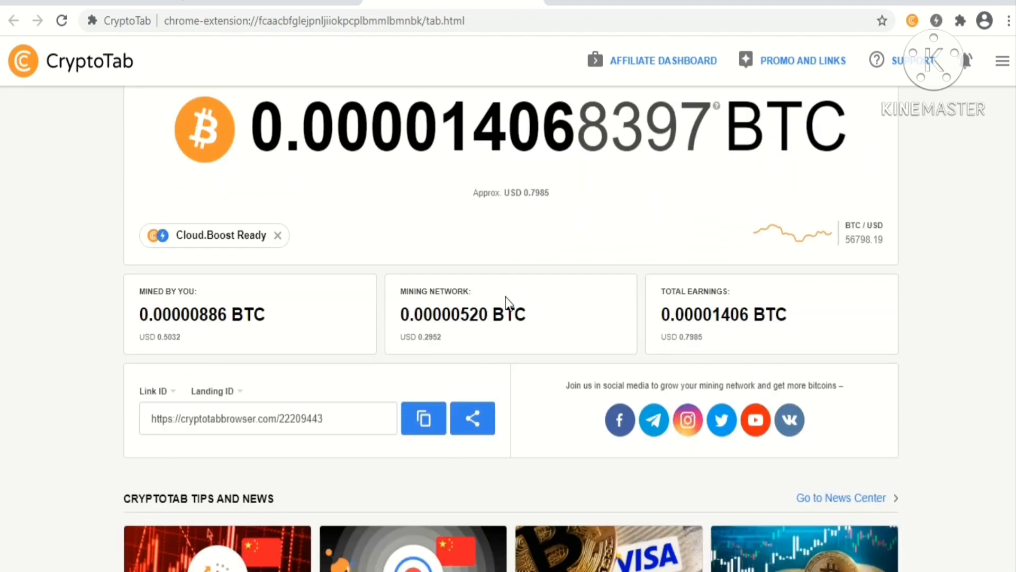
pyautogui.scroll(3, 505, 302)
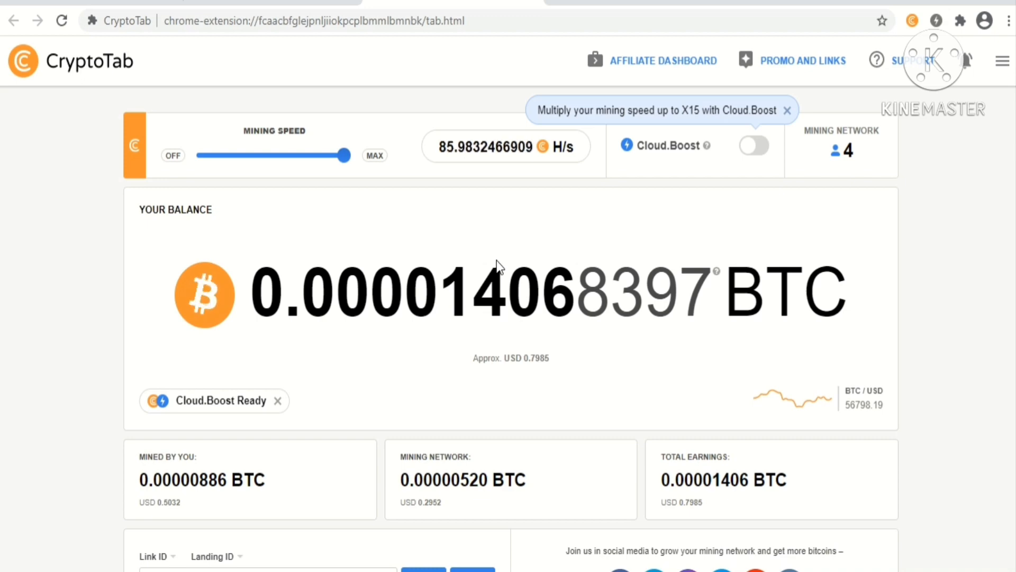
pyautogui.scroll(-2, 500, 272)
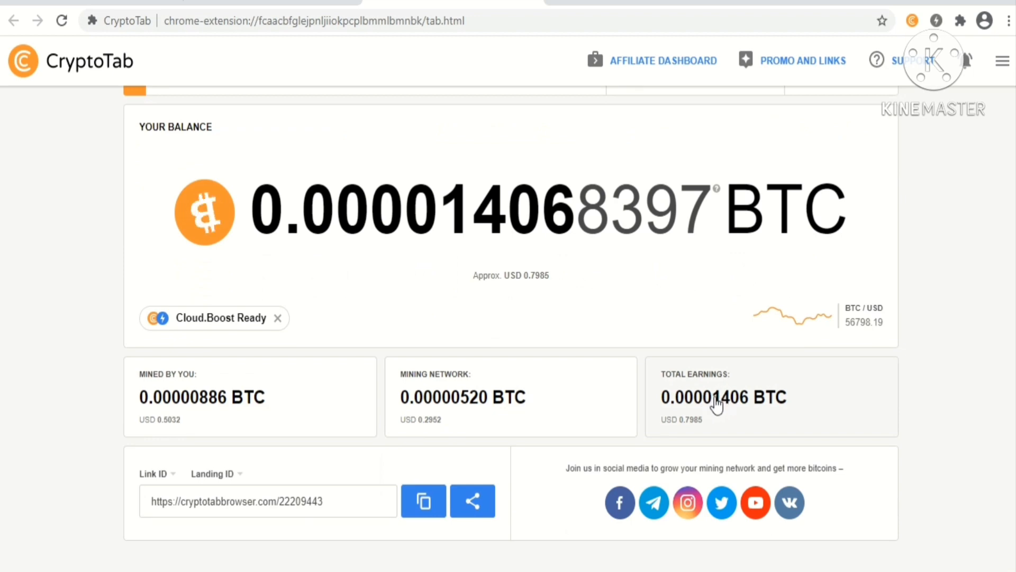
pyautogui.click(709, 405)
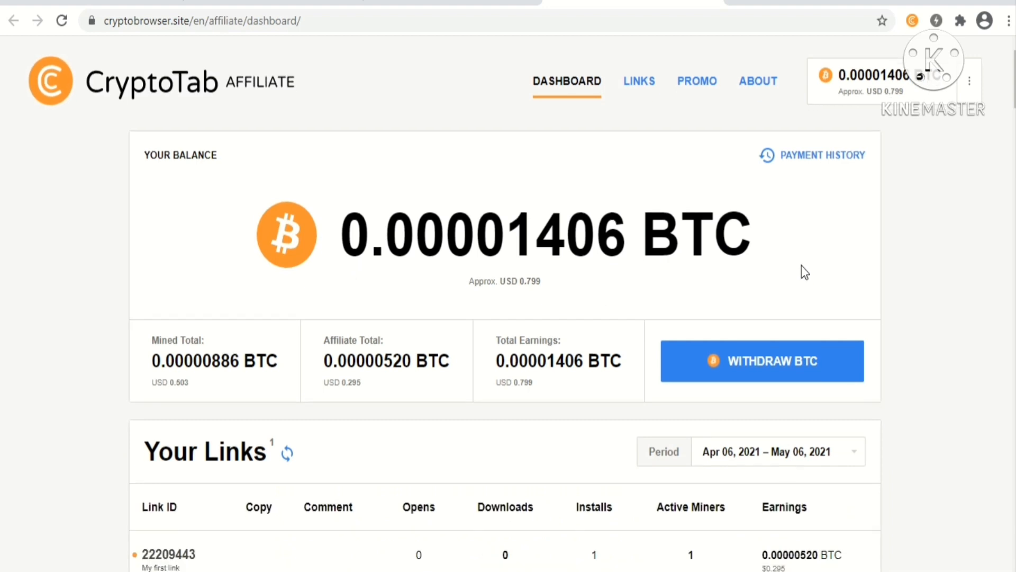
pyautogui.scroll(-1, 800, 272)
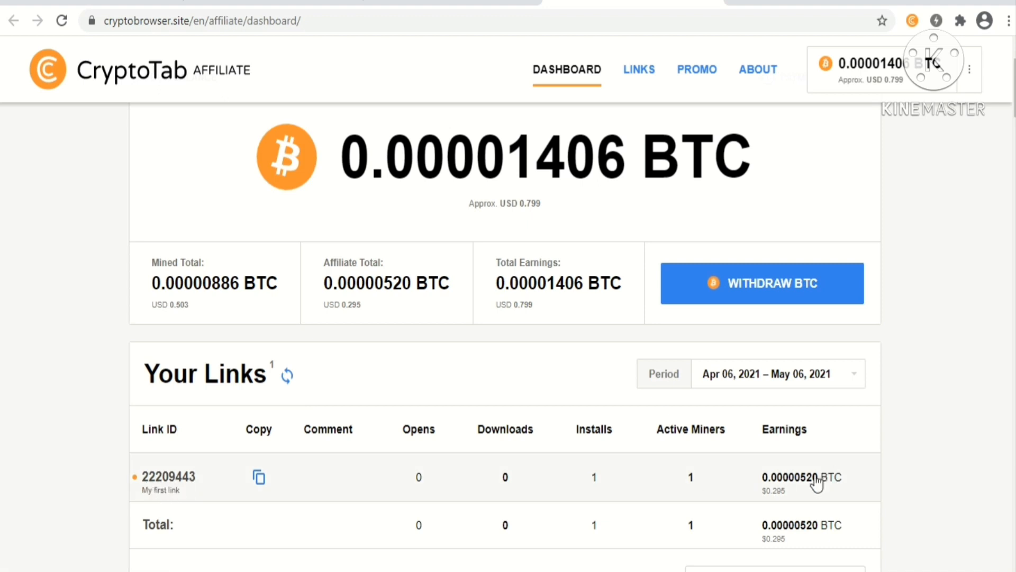
pyautogui.scroll(-2, 829, 474)
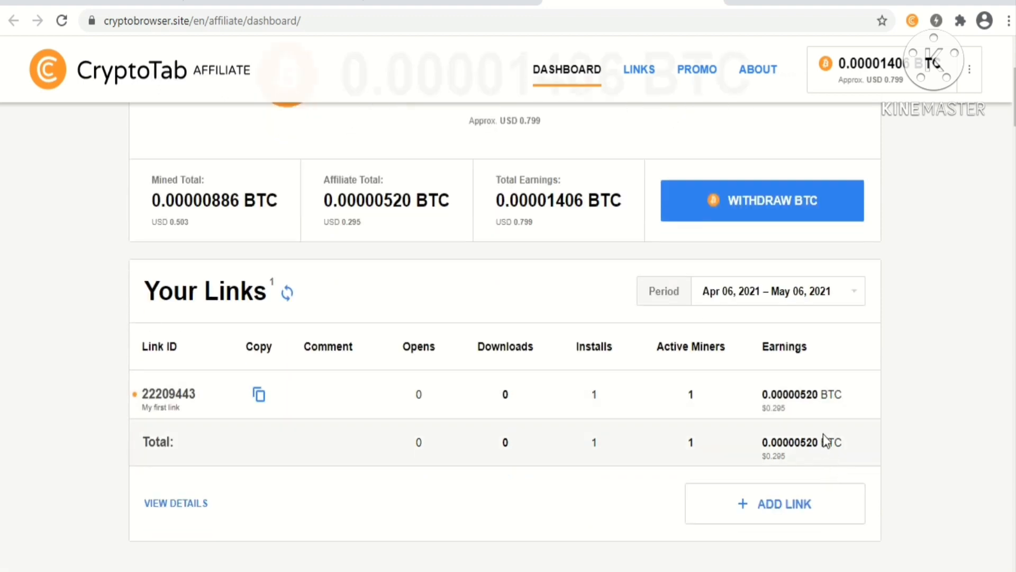
pyautogui.scroll(-4, 849, 416)
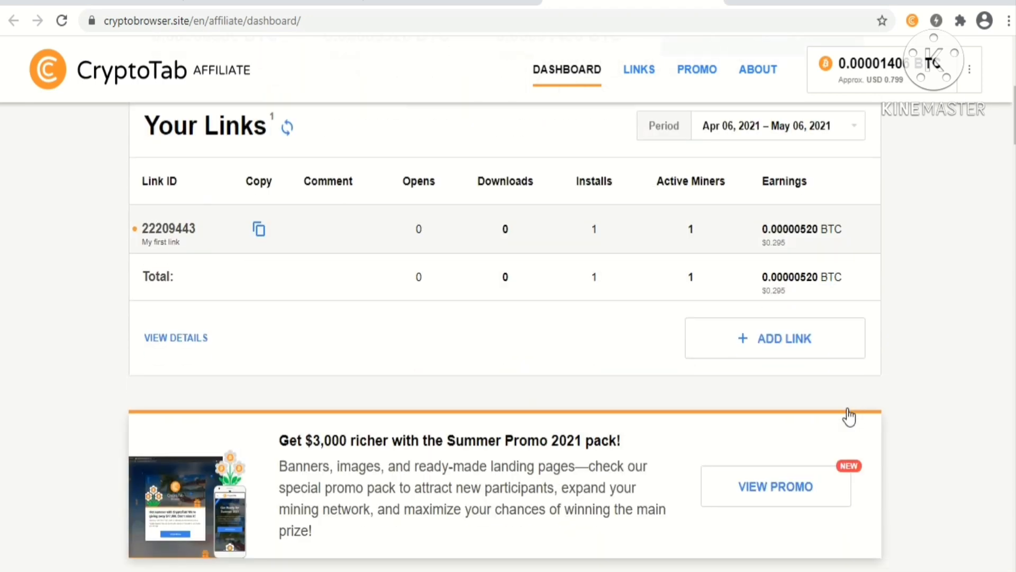
pyautogui.scroll(-2, 848, 416)
pyautogui.scroll(8, 849, 417)
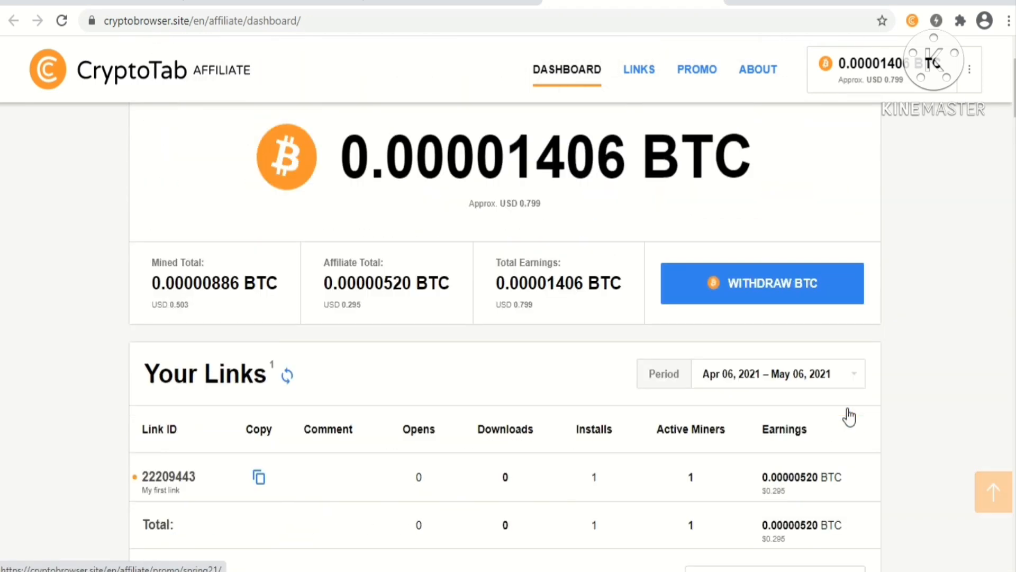
pyautogui.click(767, 289)
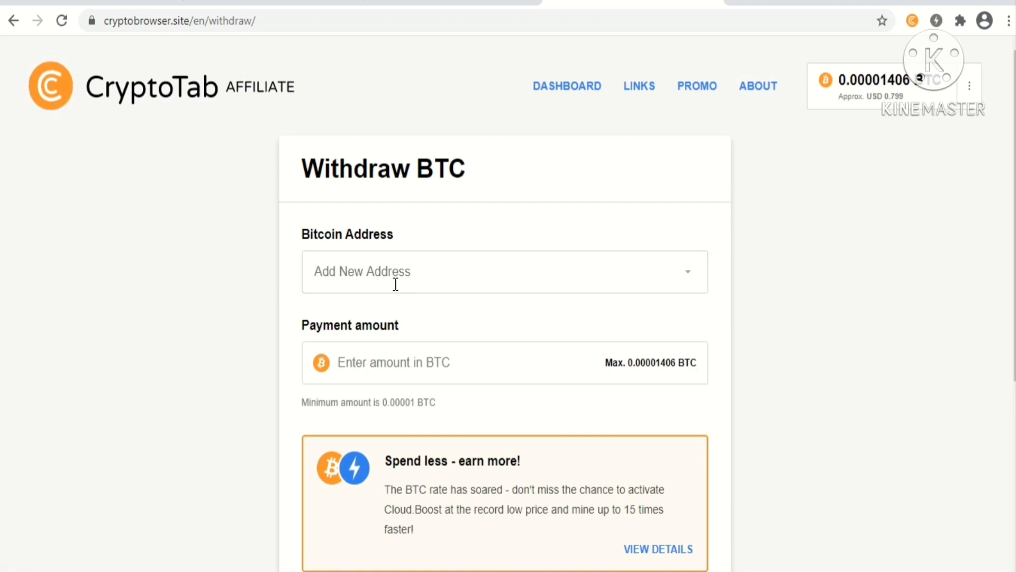
pyautogui.click(386, 271)
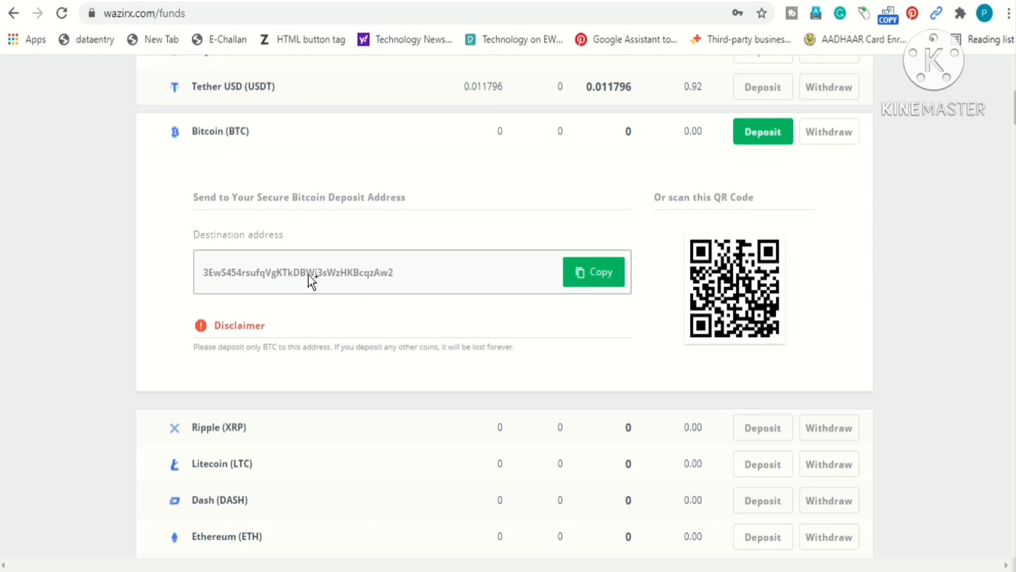
# - Copy the Bitcoin deposit address on the WazirX funds page and go to the exchange page
pyautogui.click(597, 281)
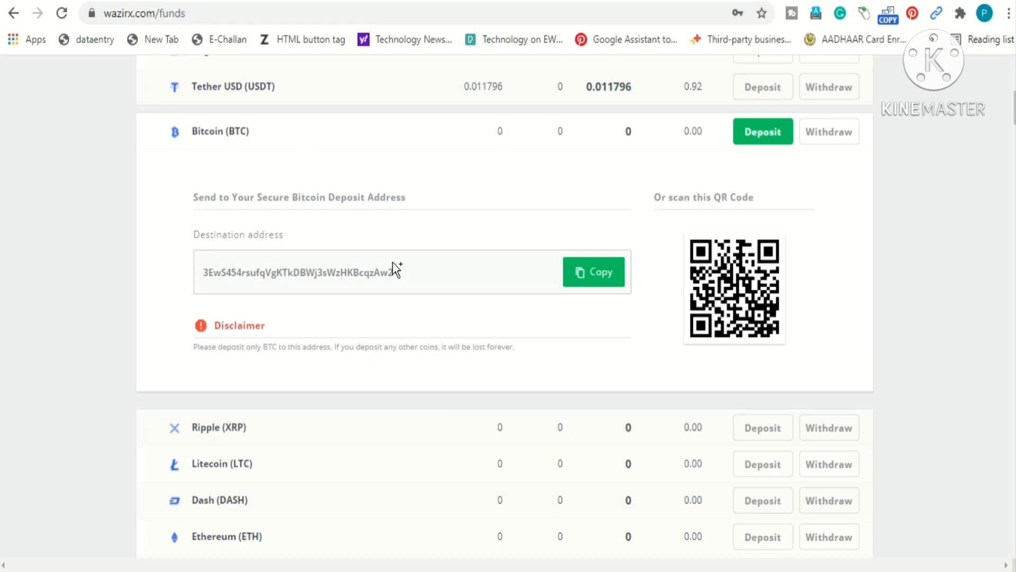
pyautogui.scroll(5, 430, 265)
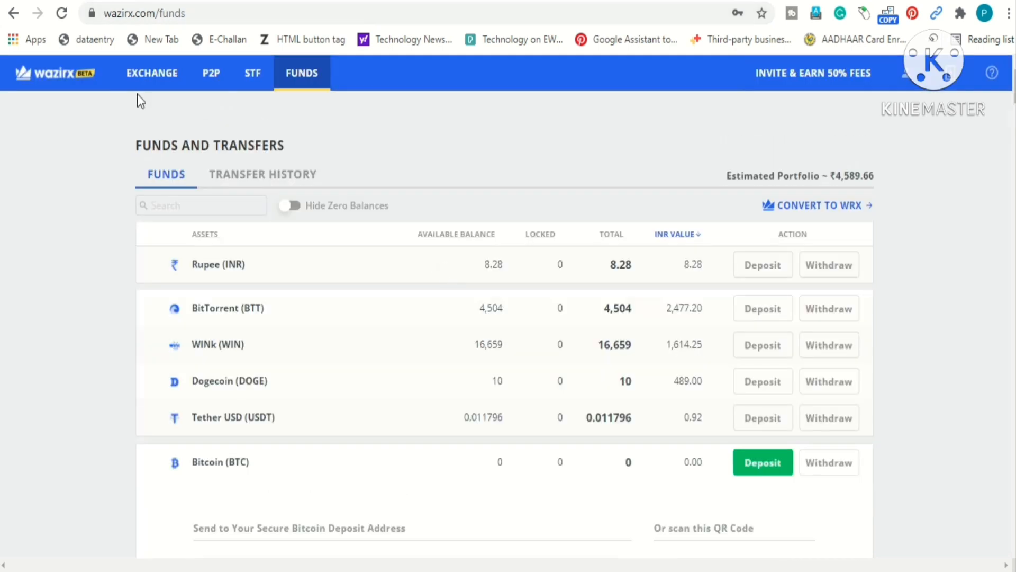
pyautogui.click(154, 79)
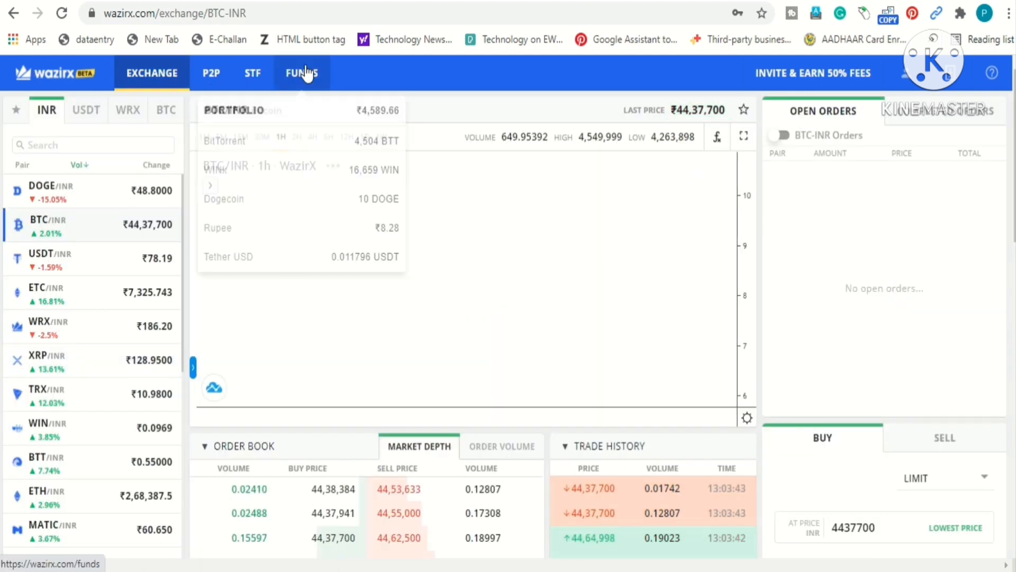
# - Return to the WazirX funds list, show the deposit details for Bitcoin (BTC) and copy the destination address
pyautogui.click(307, 72)
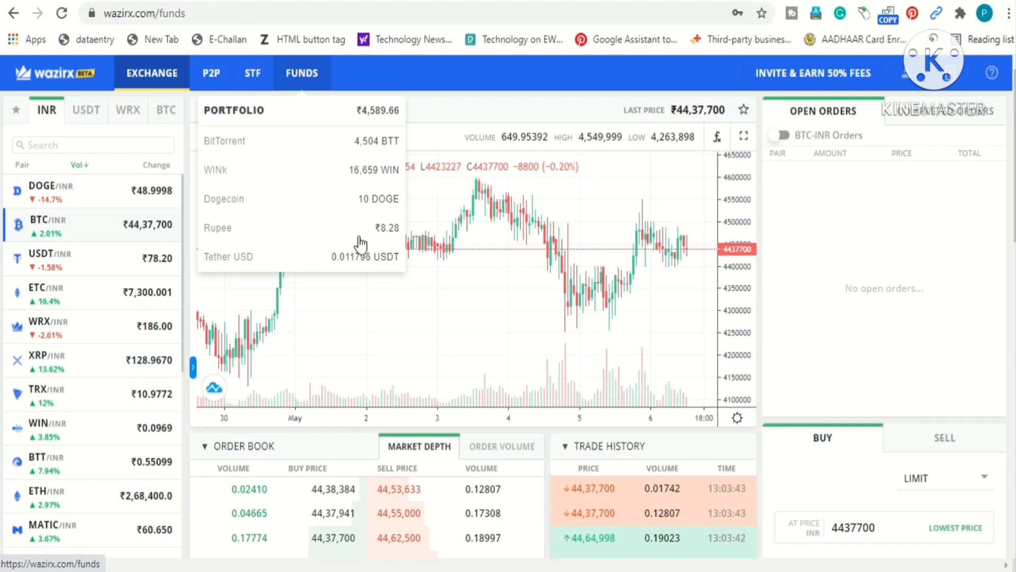
pyautogui.scroll(-3, 326, 358)
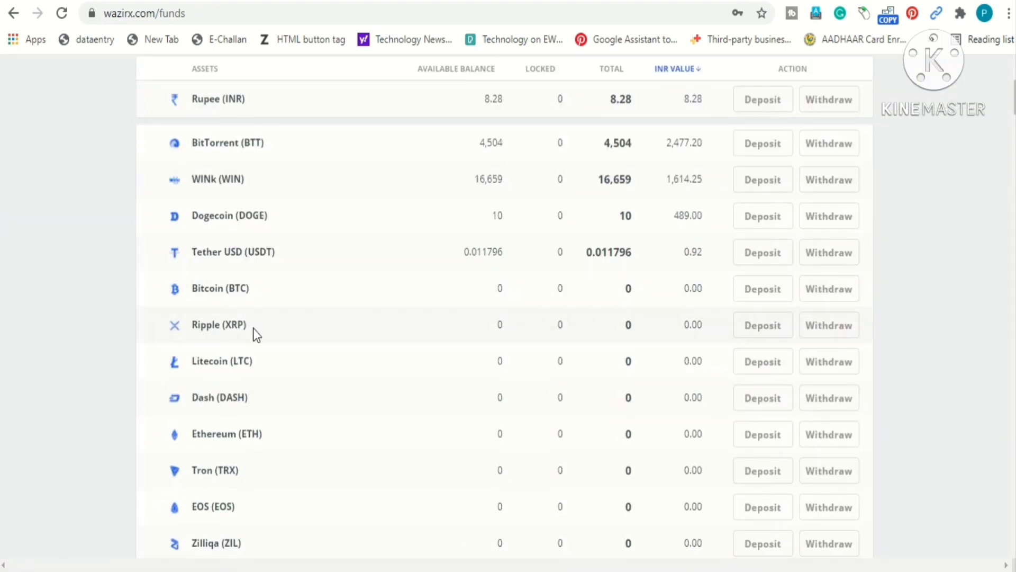
pyautogui.scroll(2, 229, 305)
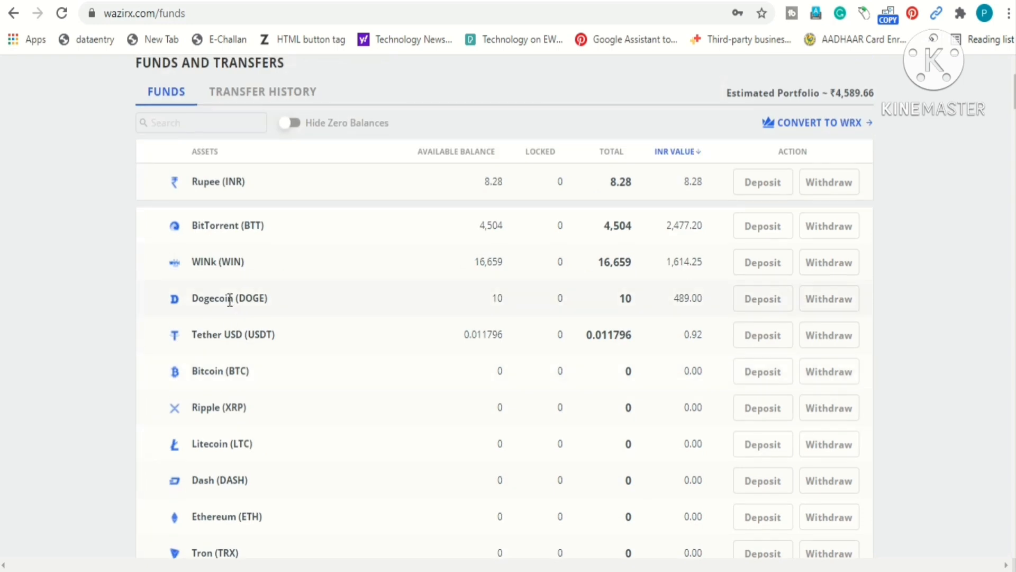
pyautogui.scroll(-3, 228, 297)
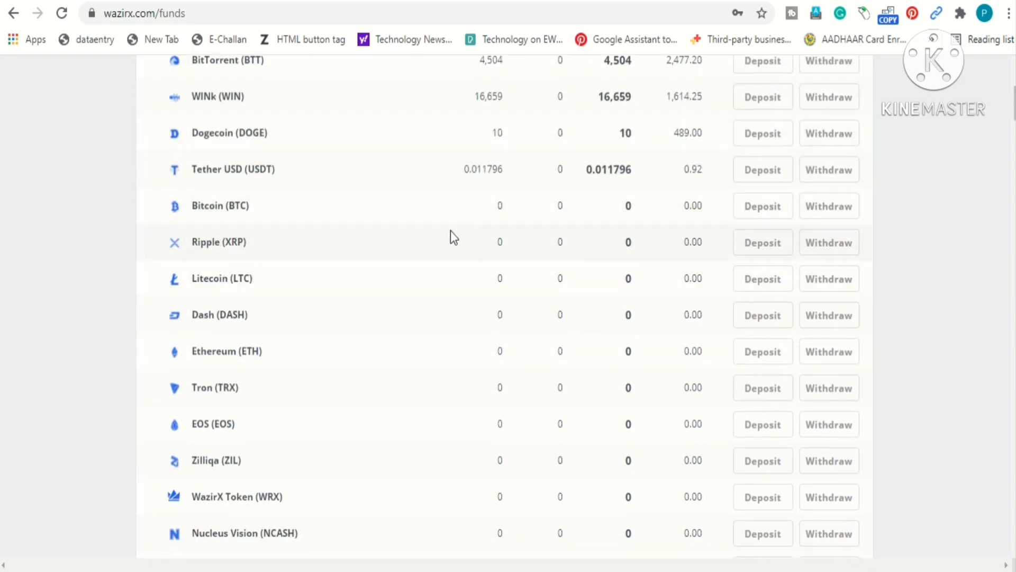
pyautogui.scroll(5, 450, 230)
pyautogui.scroll(-5, 390, 351)
pyautogui.click(762, 212)
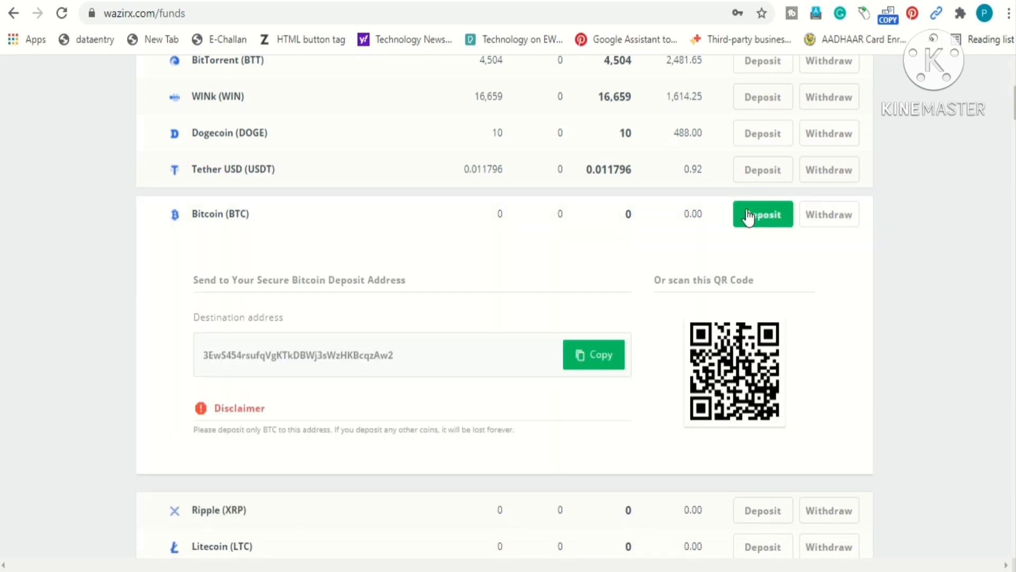
pyautogui.scroll(-2, 674, 220)
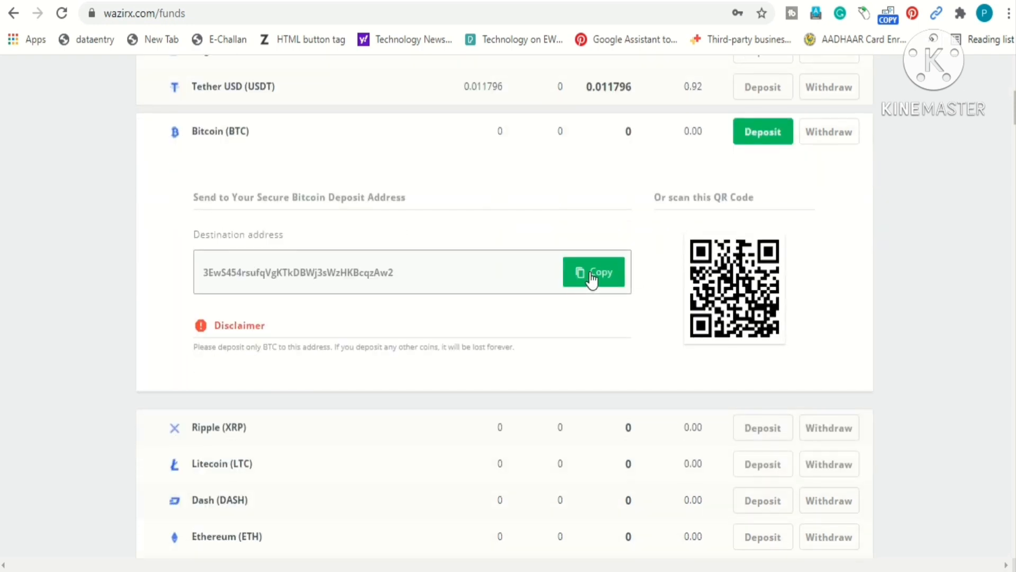
pyautogui.click(597, 277)
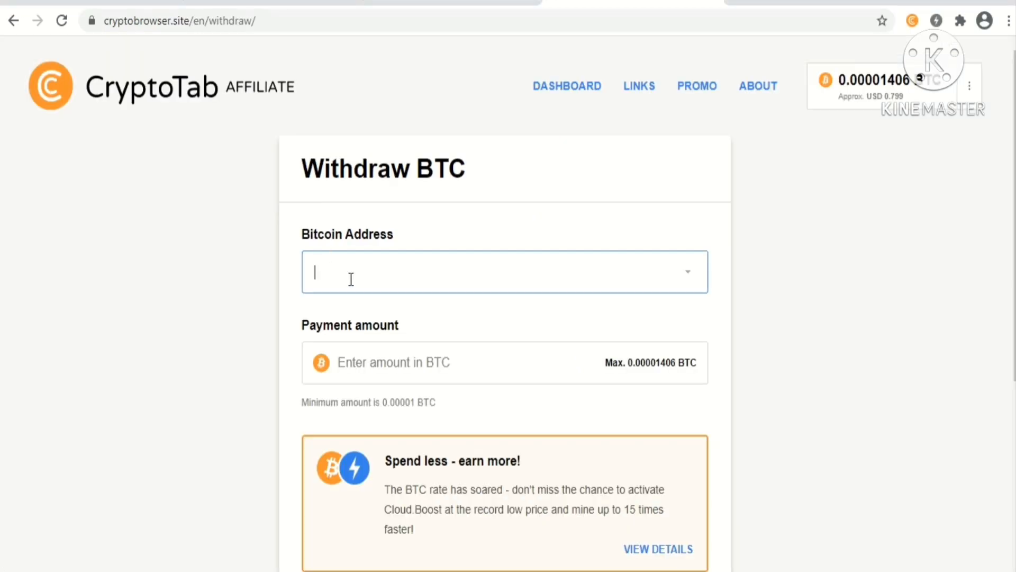
# - Paste the copied deposit address as the Bitcoin address in the CryptoTab withdrawal form
pyautogui.rightClick(351, 279)
pyautogui.click(384, 407)
pyautogui.click(446, 319)
# - Set the payment amount to the maximum of 0.00001406 BTC in the withdrawal form
pyautogui.click(402, 355)
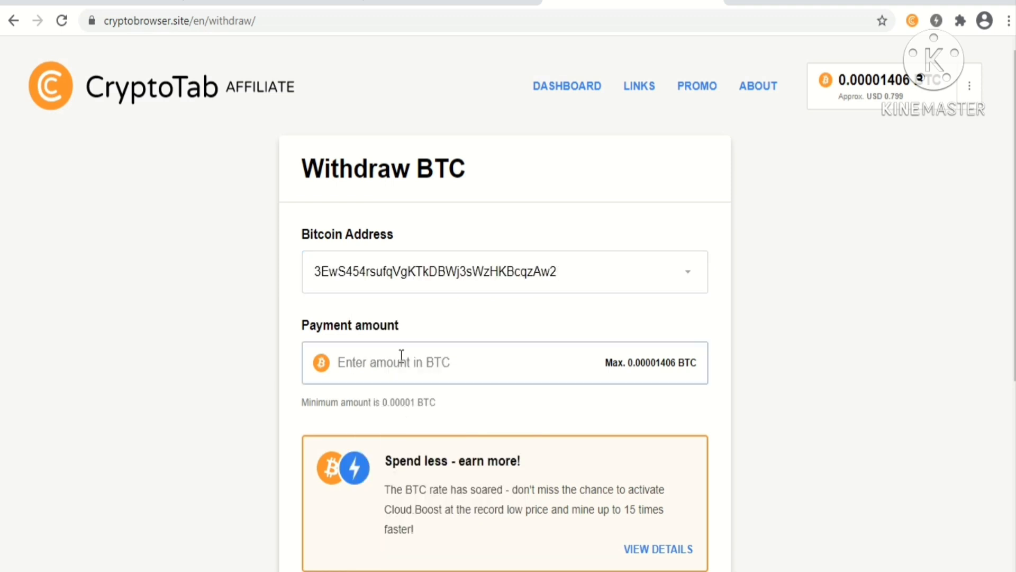
pyautogui.click(333, 390)
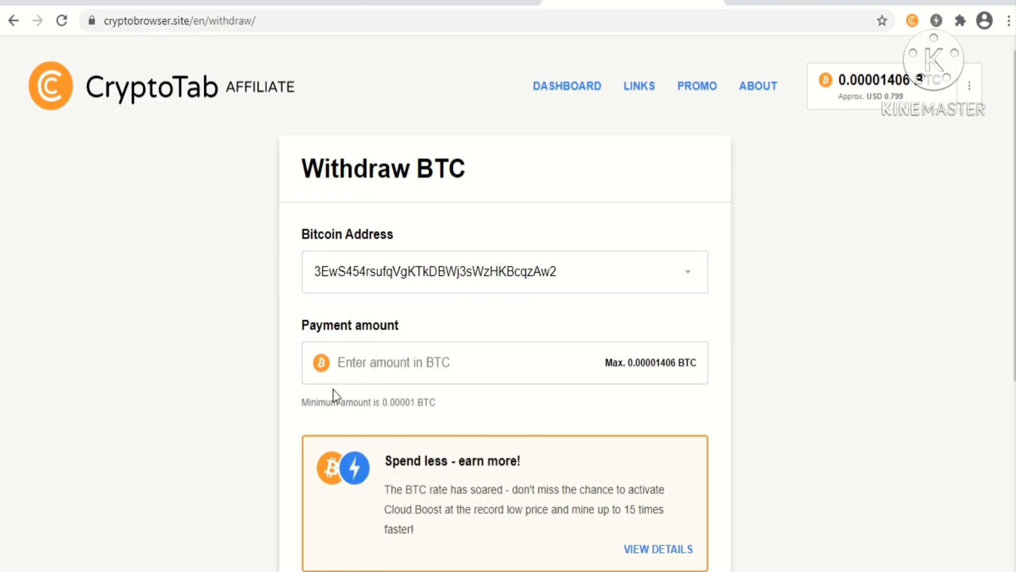
pyautogui.click(403, 369)
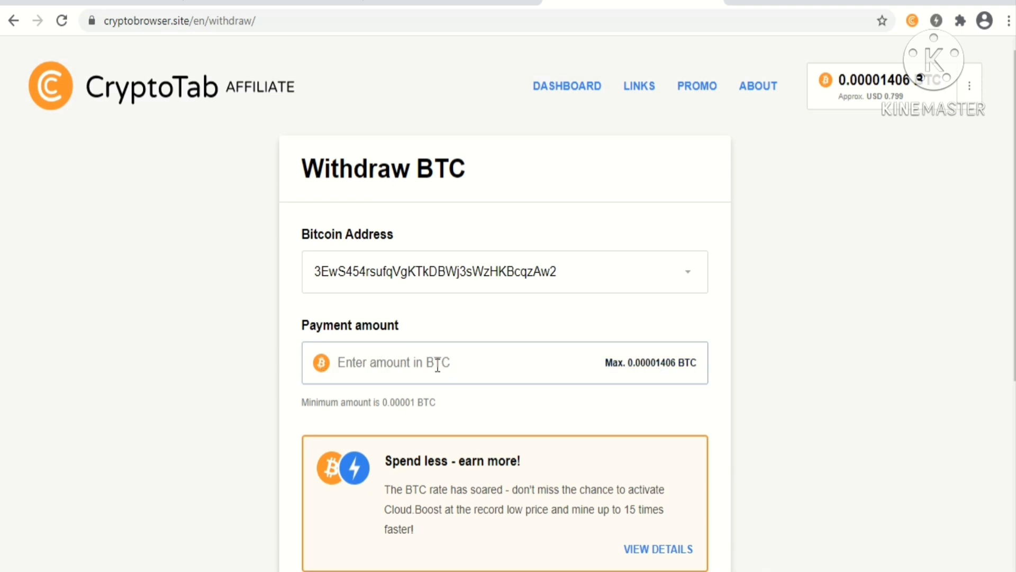
pyautogui.click(666, 369)
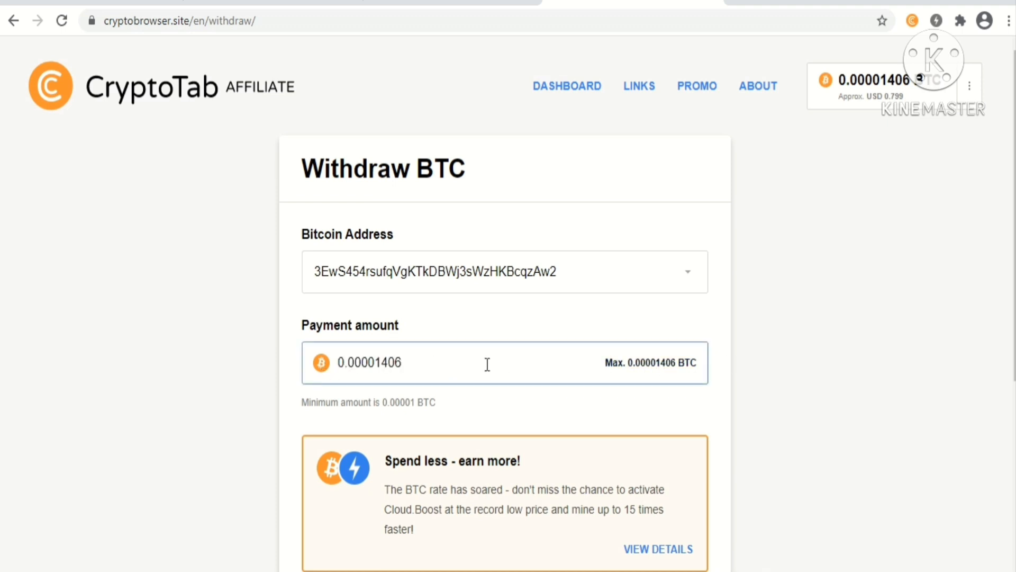
pyautogui.scroll(-3, 484, 366)
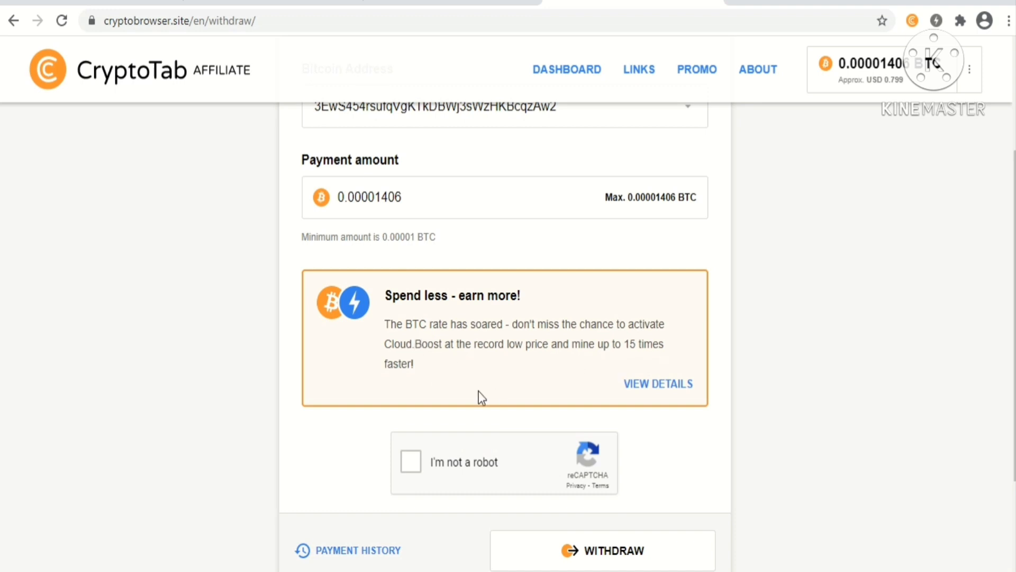
# - Complete the reCAPTCHA check by selecting the fire hydrant squares, and submit the BTC withdrawal request
pyautogui.scroll(2, 484, 392)
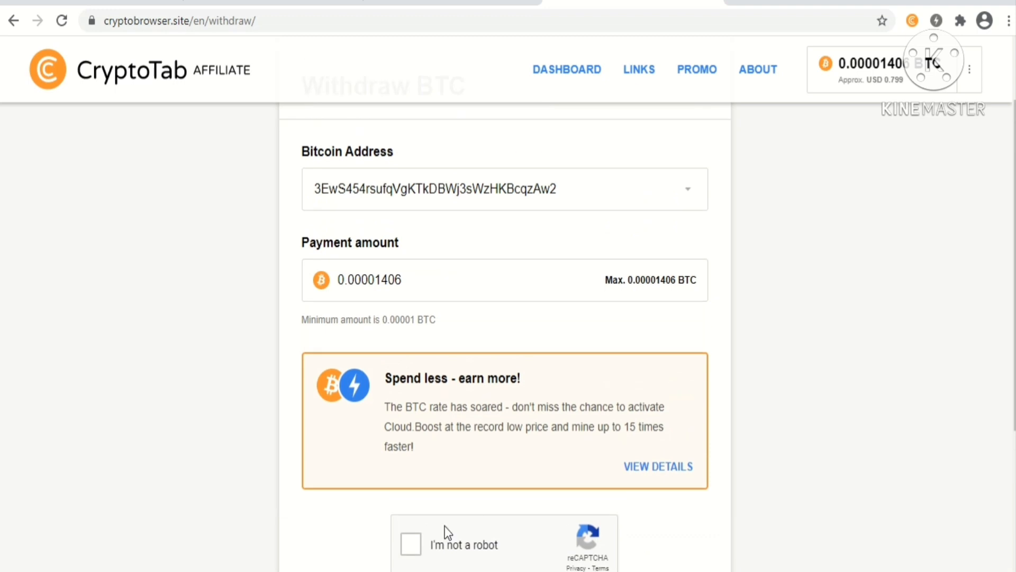
pyautogui.click(407, 540)
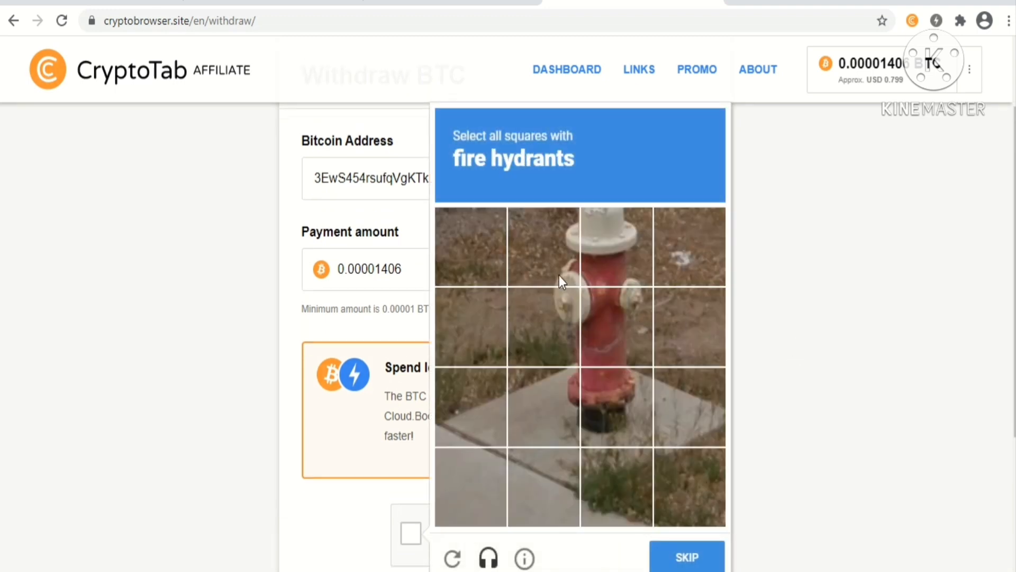
pyautogui.click(567, 259)
pyautogui.click(620, 259)
pyautogui.click(622, 345)
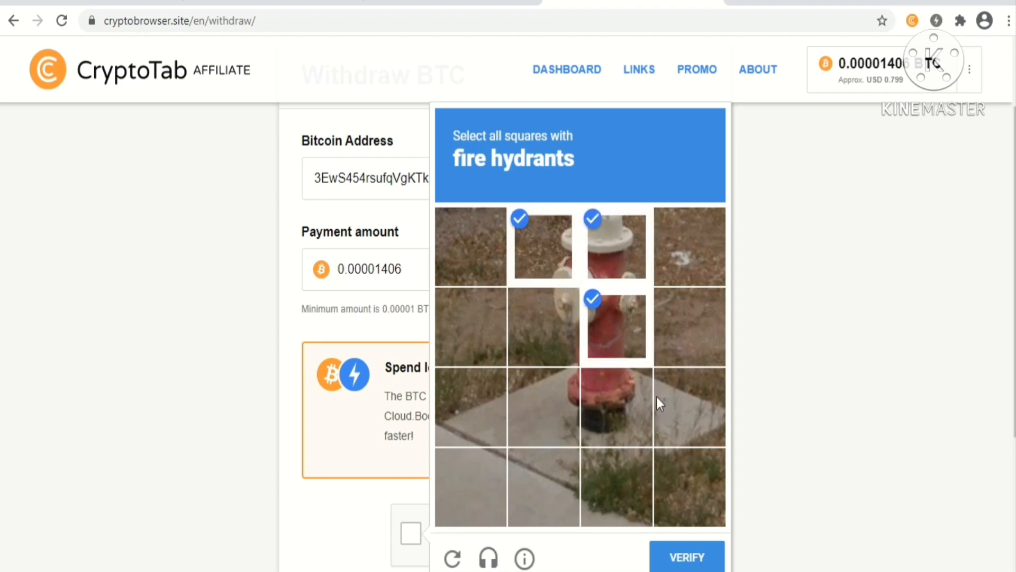
pyautogui.scroll(-2, 678, 470)
pyautogui.click(687, 547)
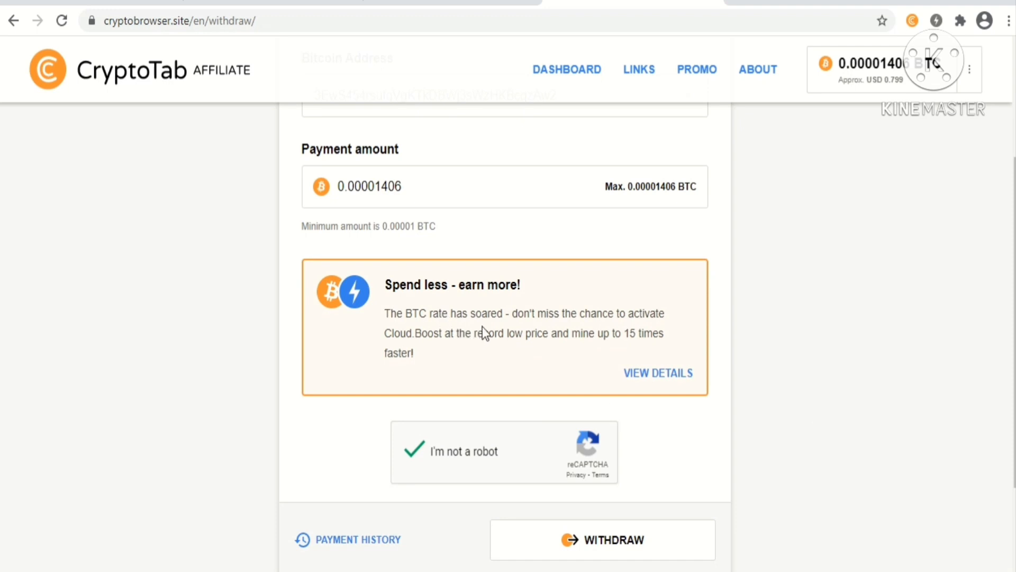
pyautogui.scroll(-2, 484, 328)
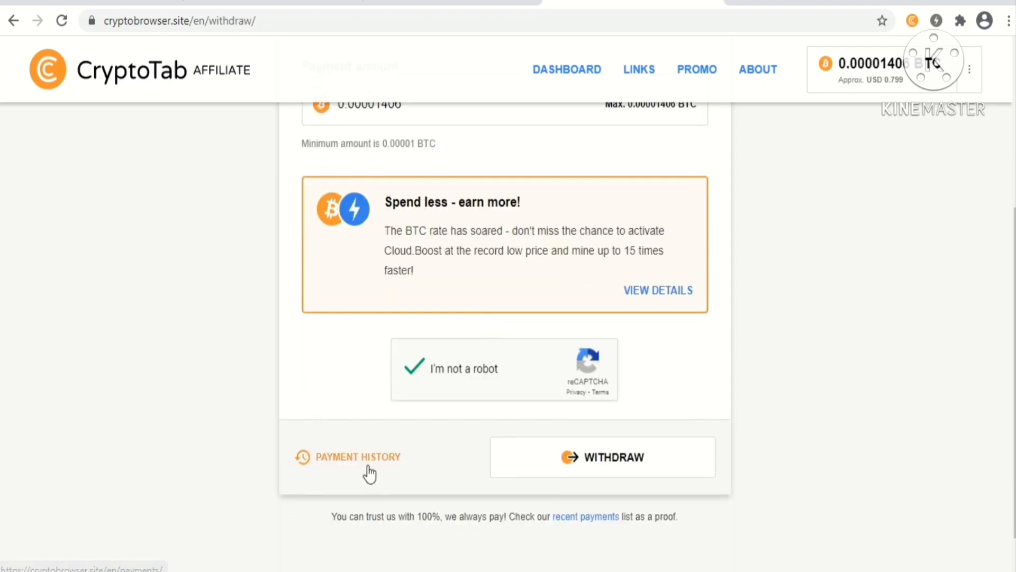
pyautogui.click(614, 459)
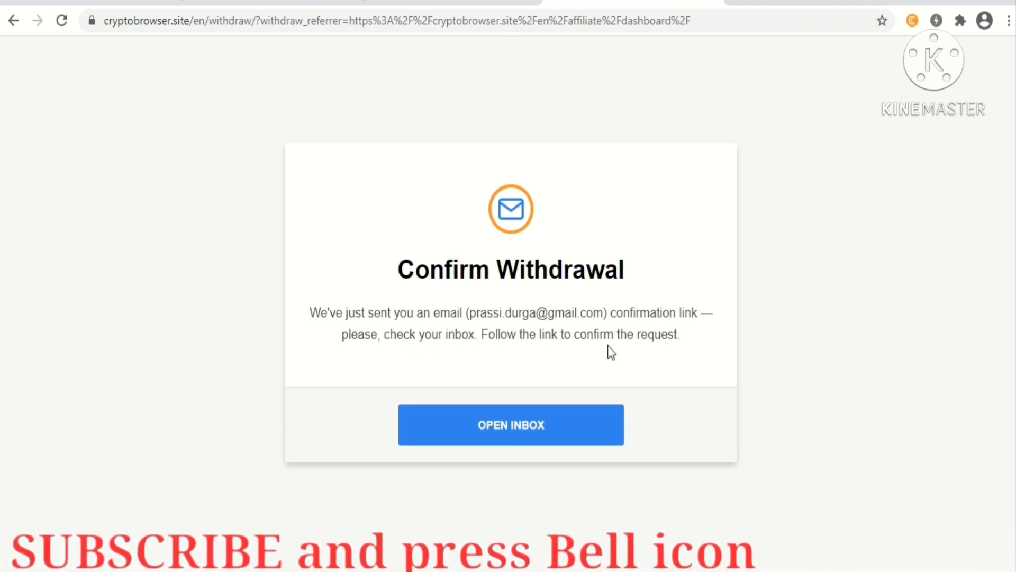
# - Switch to Gmail, confirm the withdrawal from the CryptoTab Team's Withdrawal confirmation email, and acknowledge the confirmation page
pyautogui.click(90, 1)
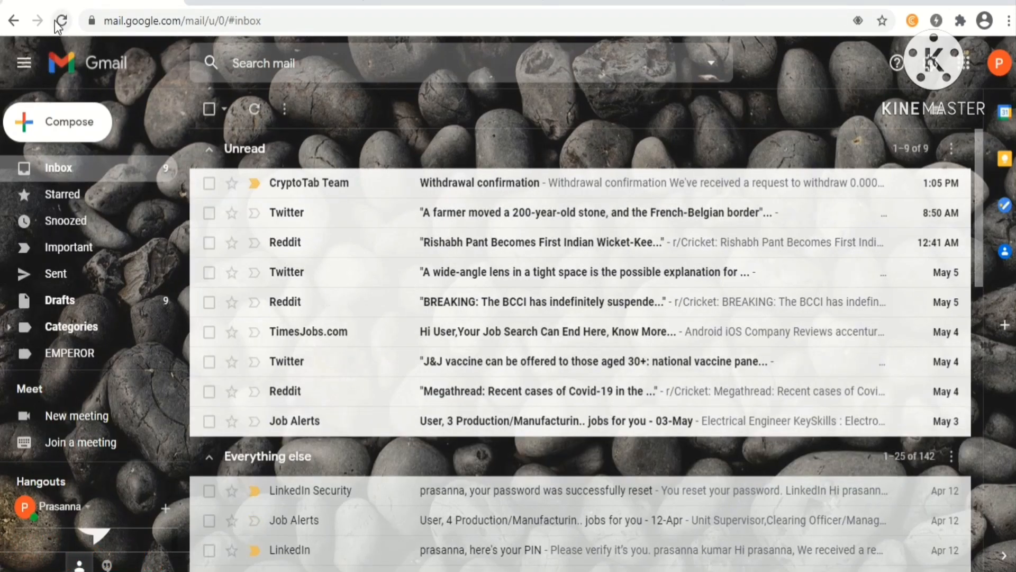
pyautogui.click(527, 195)
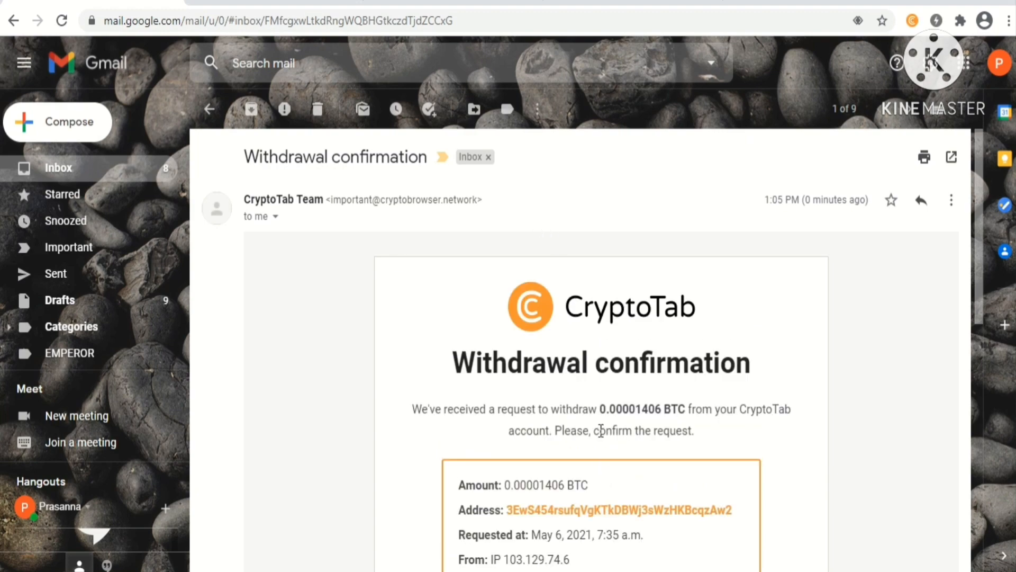
pyautogui.scroll(-5, 601, 429)
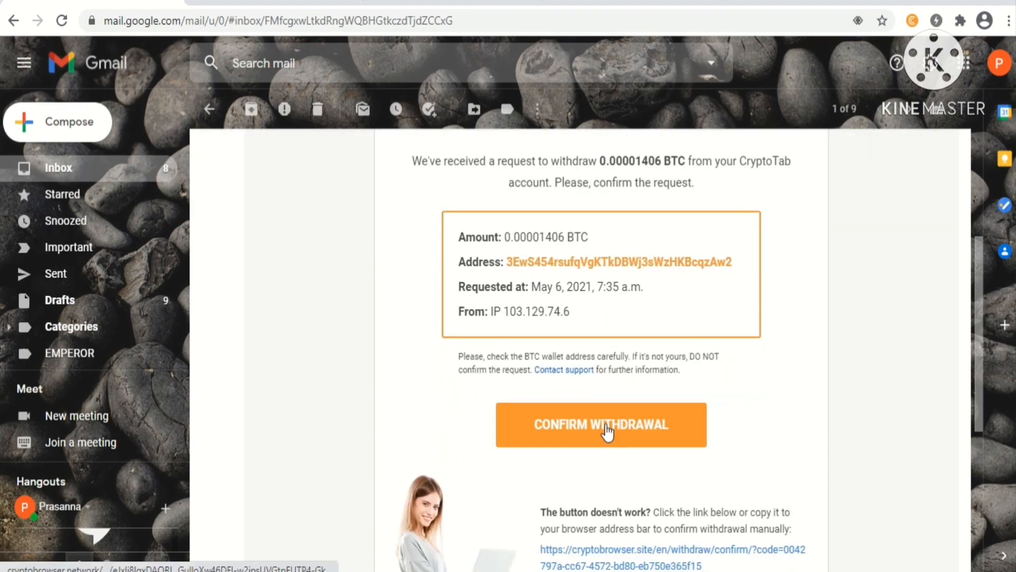
pyautogui.click(606, 427)
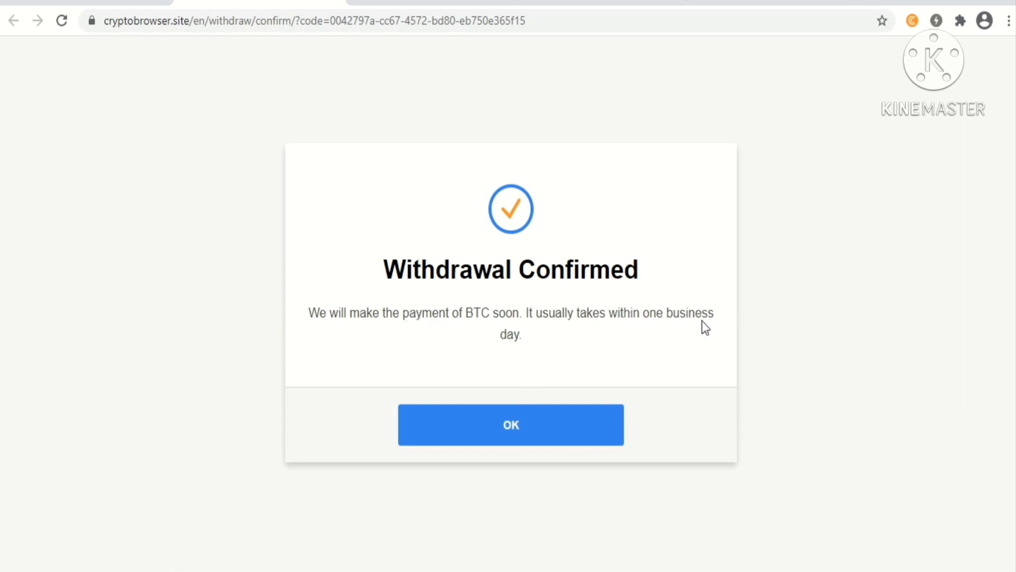
pyautogui.click(519, 433)
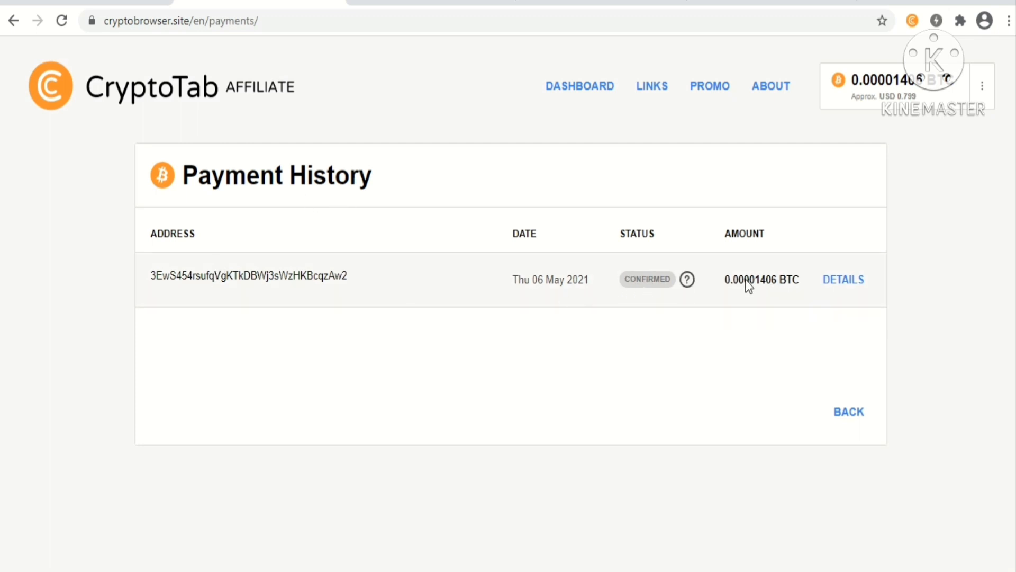
# - Examine the payment details of the 0.00001406 BTC withdrawal and return to the payment history
pyautogui.click(853, 280)
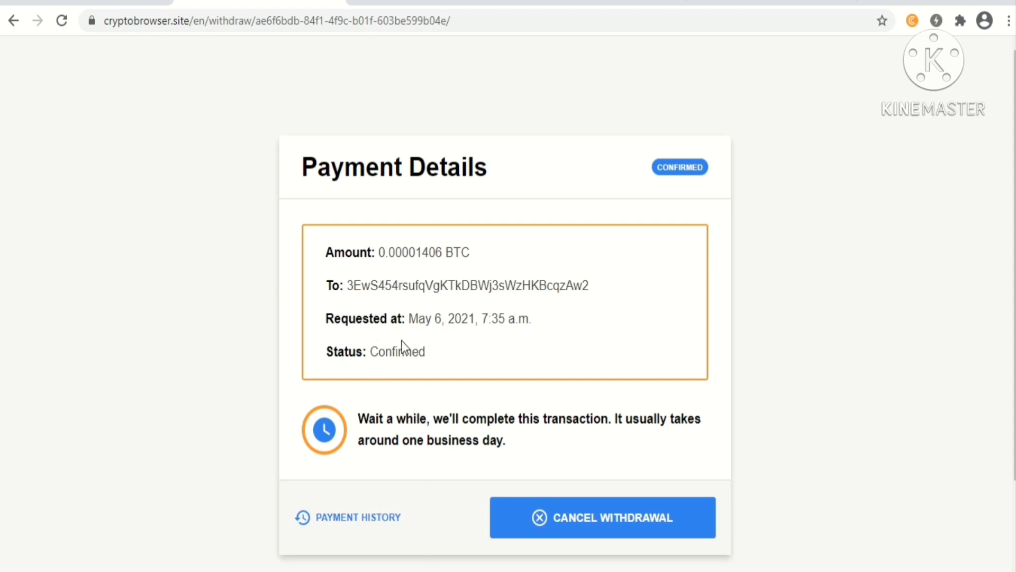
pyautogui.scroll(-2, 397, 352)
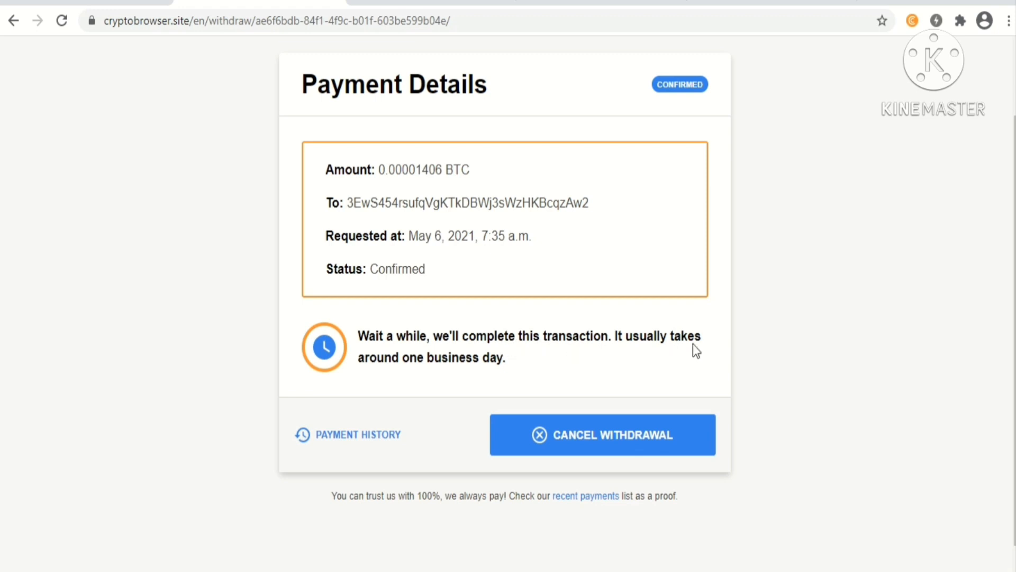
pyautogui.click(351, 443)
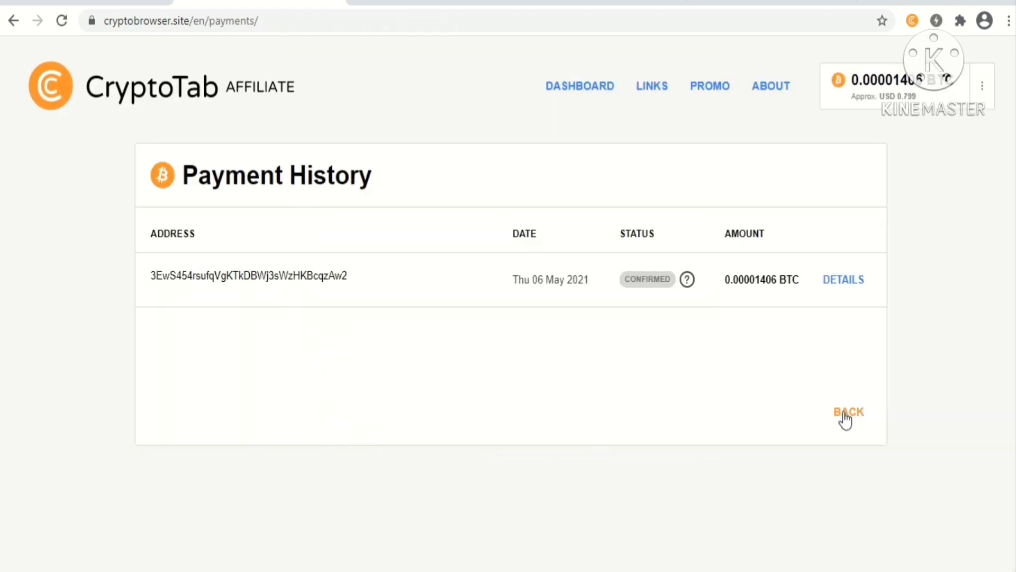
# - Return to the CryptoTab mining page and reload it to check the balance
pyautogui.click(336, 3)
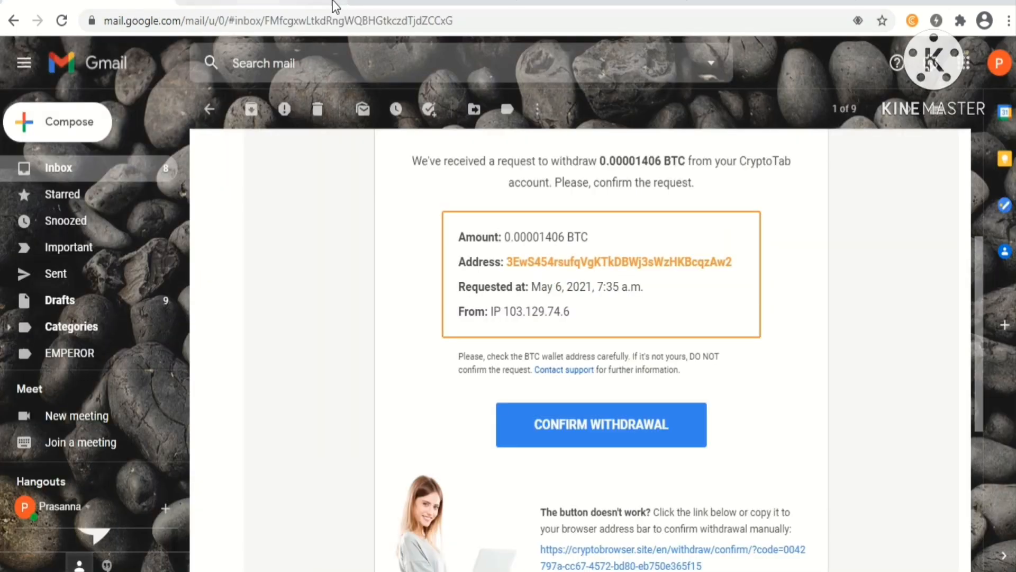
pyautogui.click(640, 4)
pyautogui.click(677, 2)
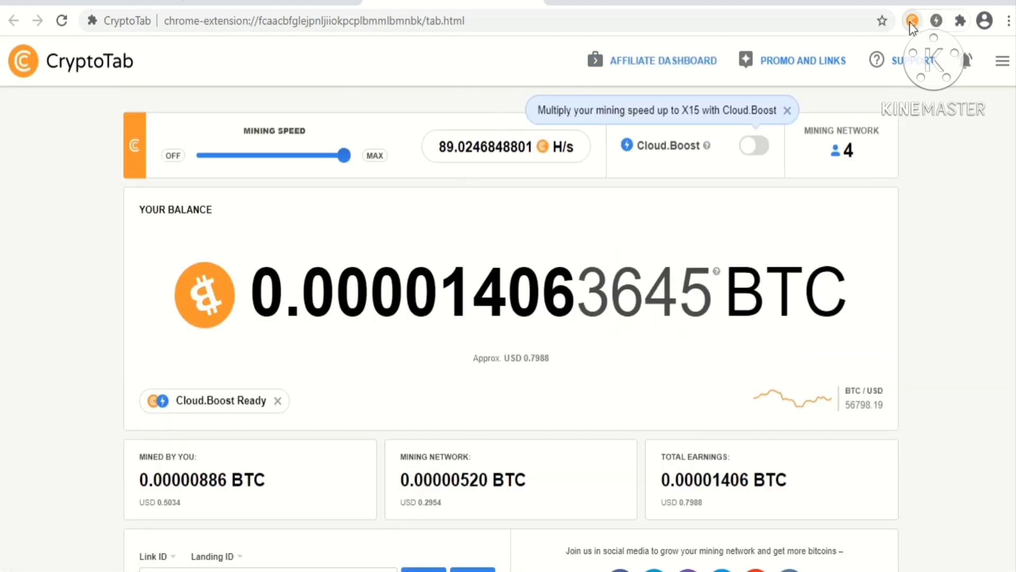
pyautogui.click(62, 21)
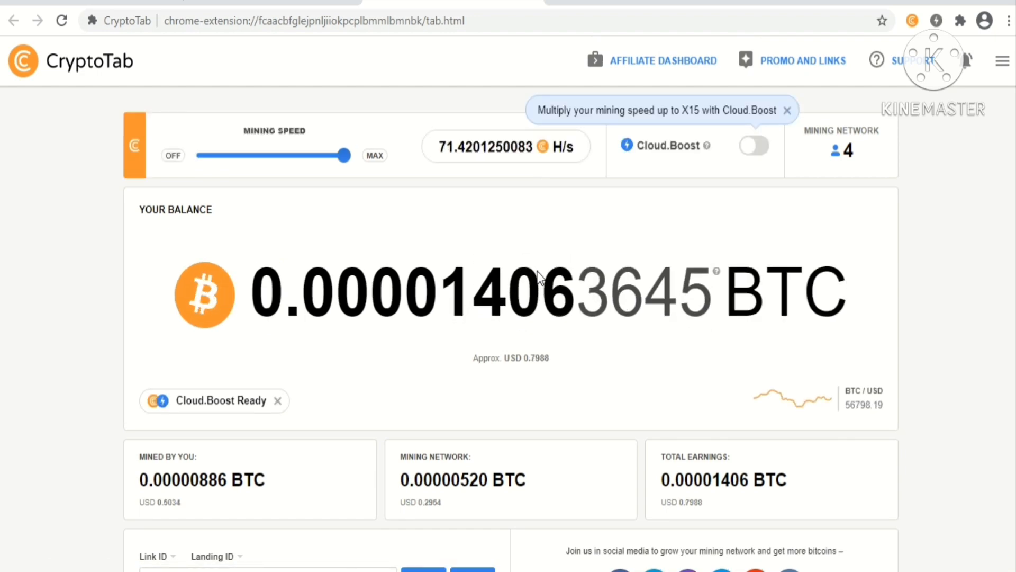
# - Check the current withdrawal requests on the affiliate dashboard's Withdraw BTC page, and go back to the mining page
pyautogui.scroll(-3, 537, 284)
pyautogui.click(734, 320)
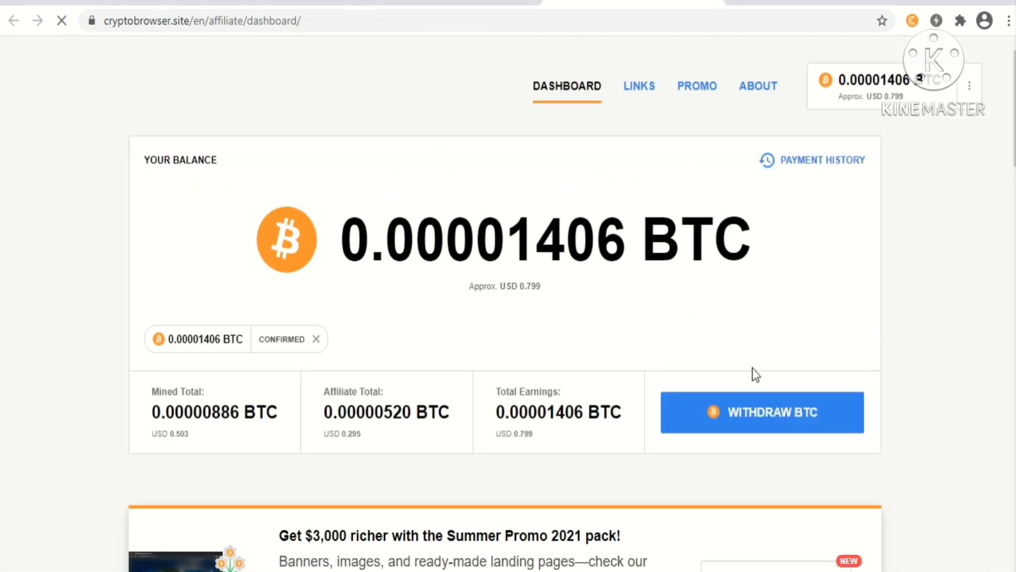
pyautogui.scroll(-1, 759, 355)
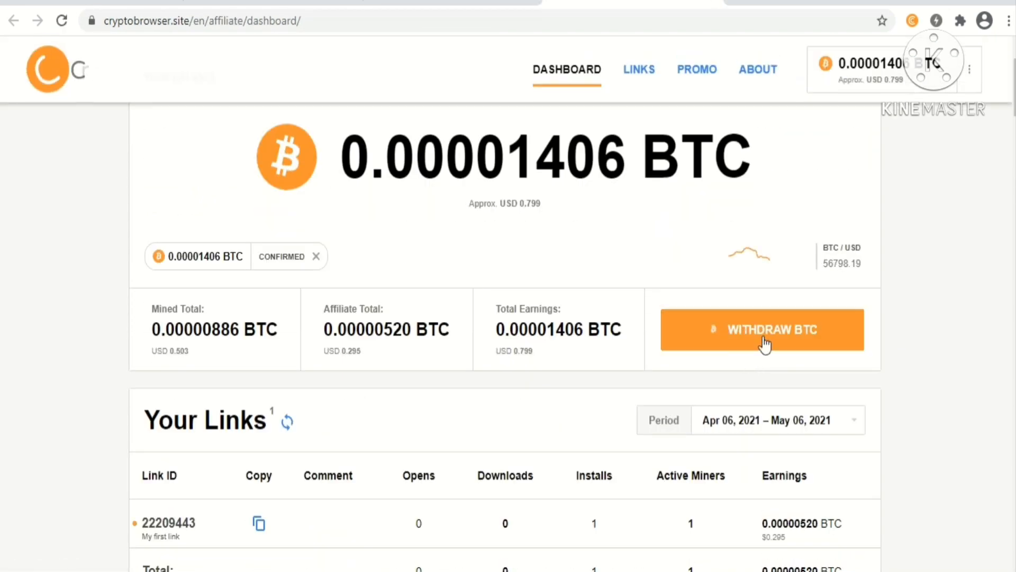
pyautogui.click(737, 332)
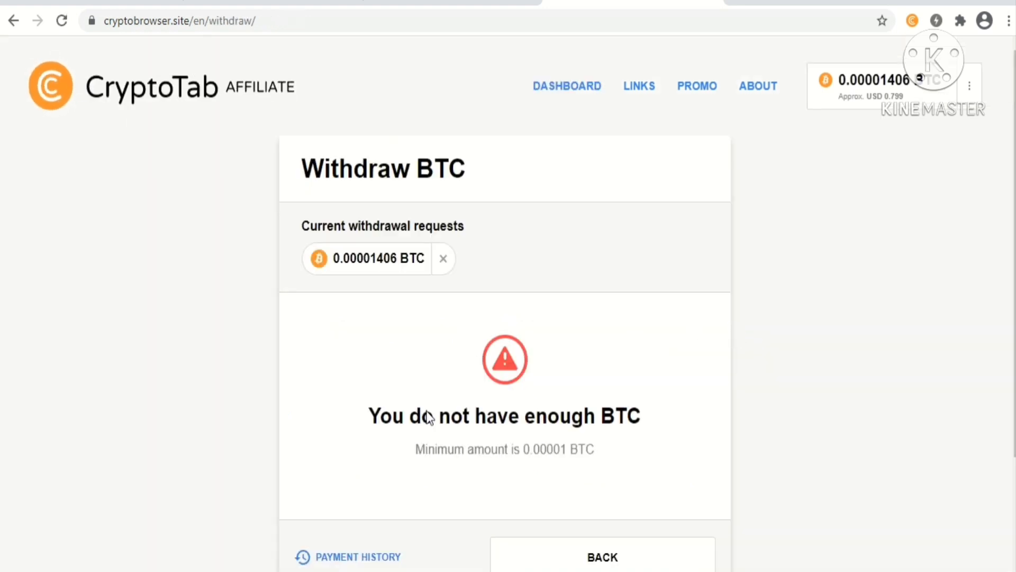
pyautogui.scroll(-3, 558, 427)
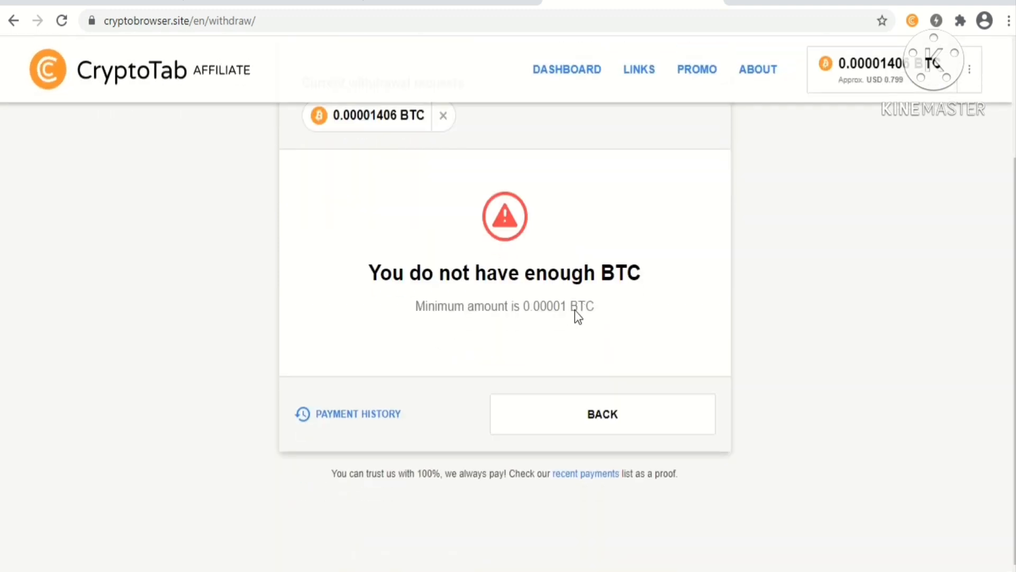
pyautogui.scroll(3, 587, 358)
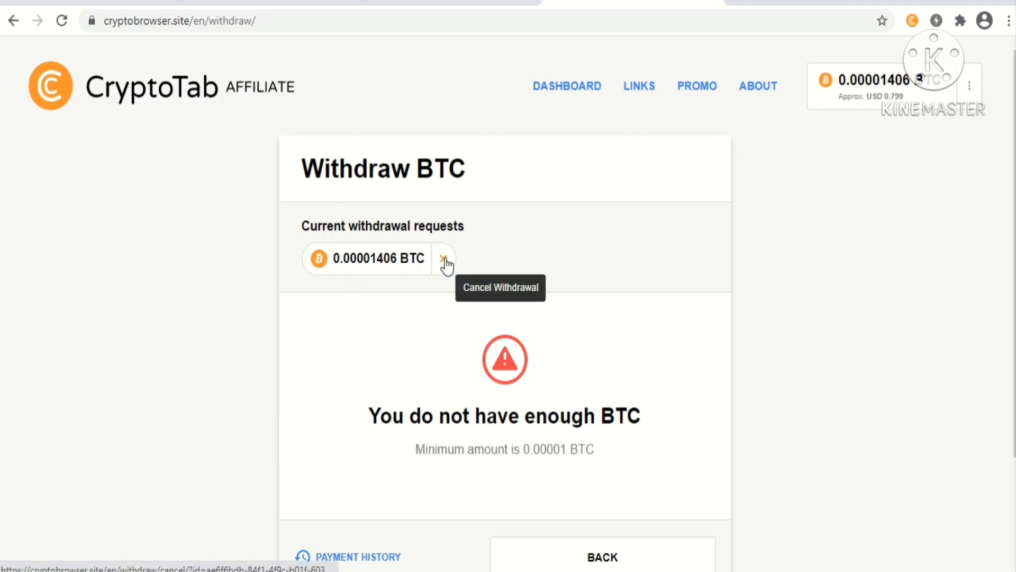
pyautogui.scroll(-3, 570, 363)
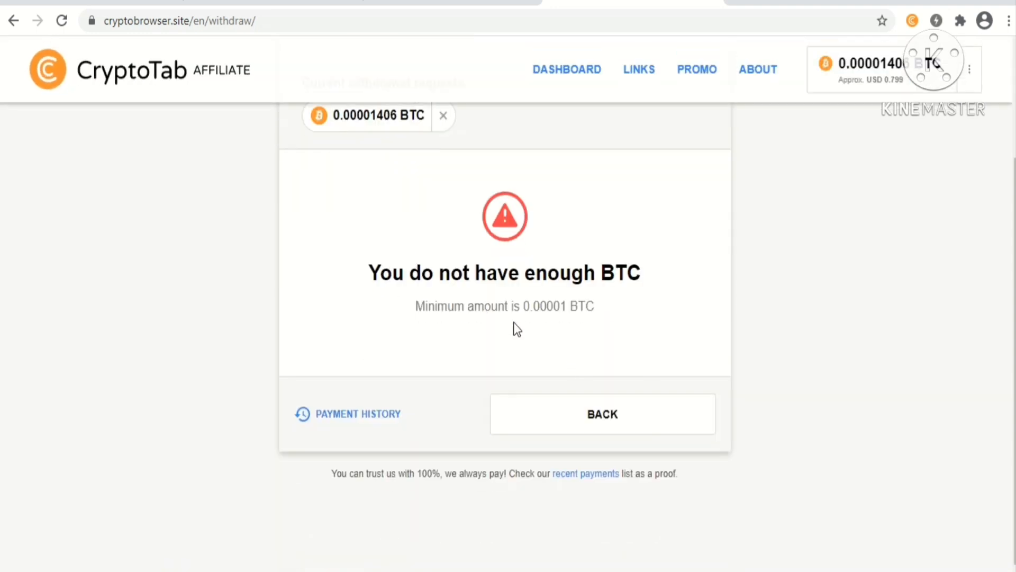
pyautogui.scroll(3, 516, 330)
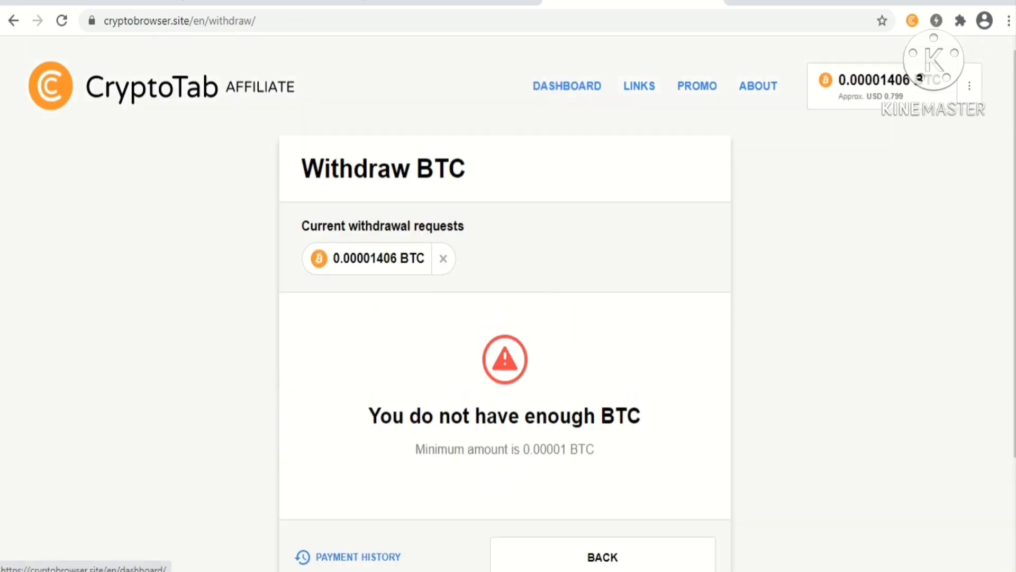
pyautogui.click(452, 4)
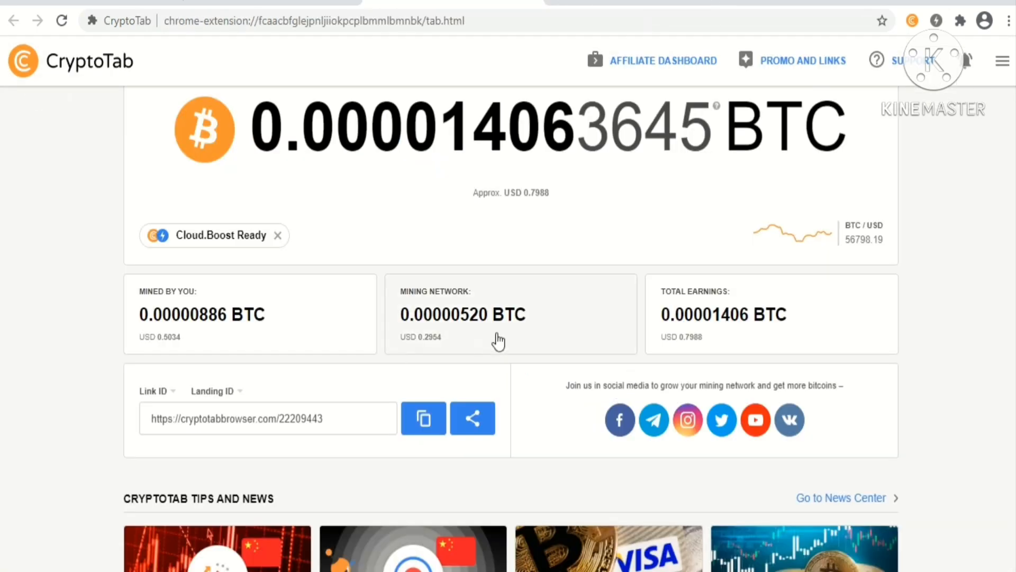
pyautogui.scroll(3, 497, 296)
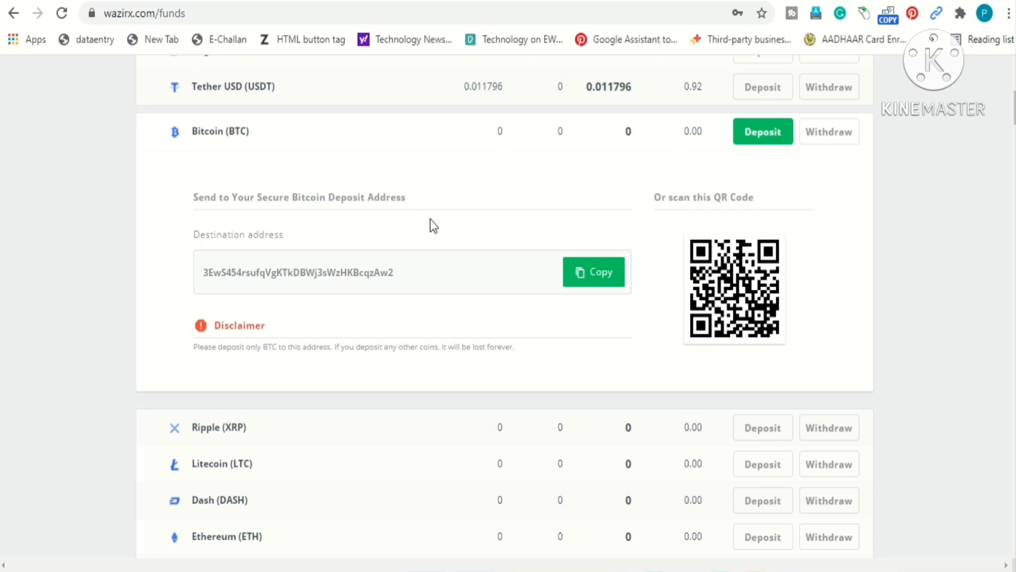
# - Review the account's asset list on the WazirX funds page, from Rupee (INR) down to Bitcoin (BTC)
pyautogui.scroll(6, 504, 281)
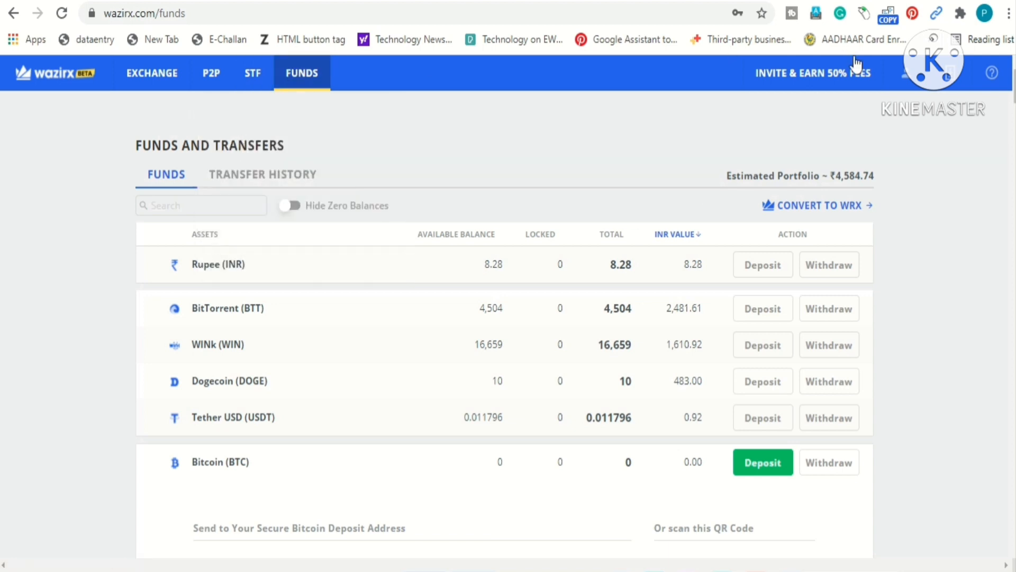
pyautogui.click(908, 78)
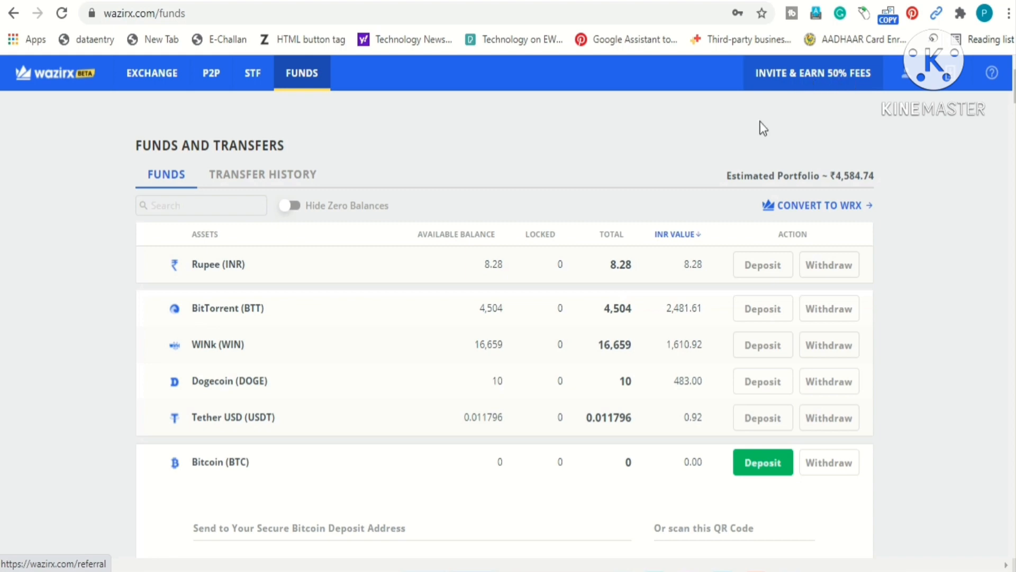
pyautogui.scroll(-3, 364, 157)
pyautogui.scroll(1, 364, 158)
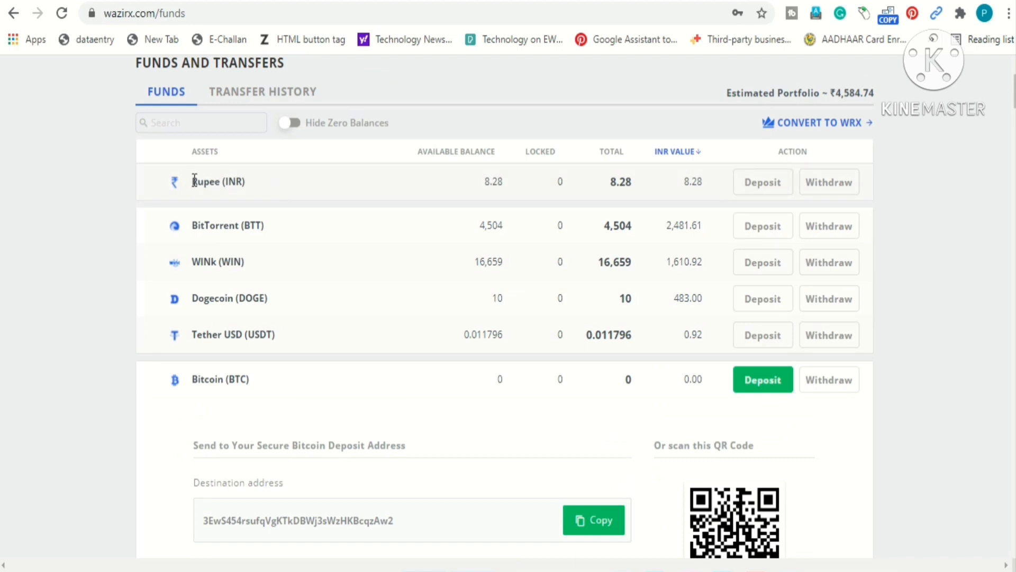
# - Try to load the Instant Deposit details for Rupee (INR), retry fetching the address, and return to the funds list
pyautogui.click(767, 192)
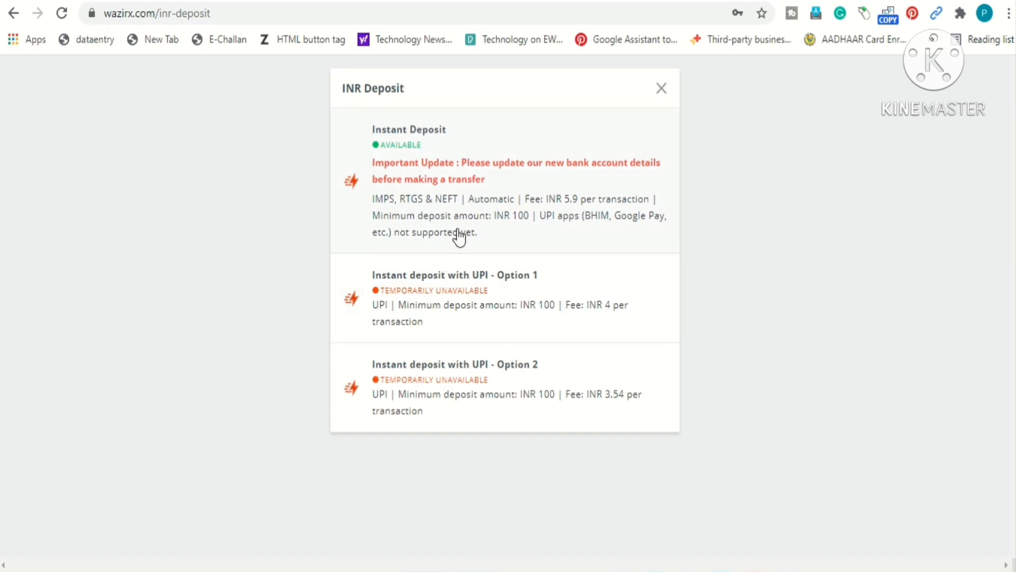
pyautogui.click(415, 186)
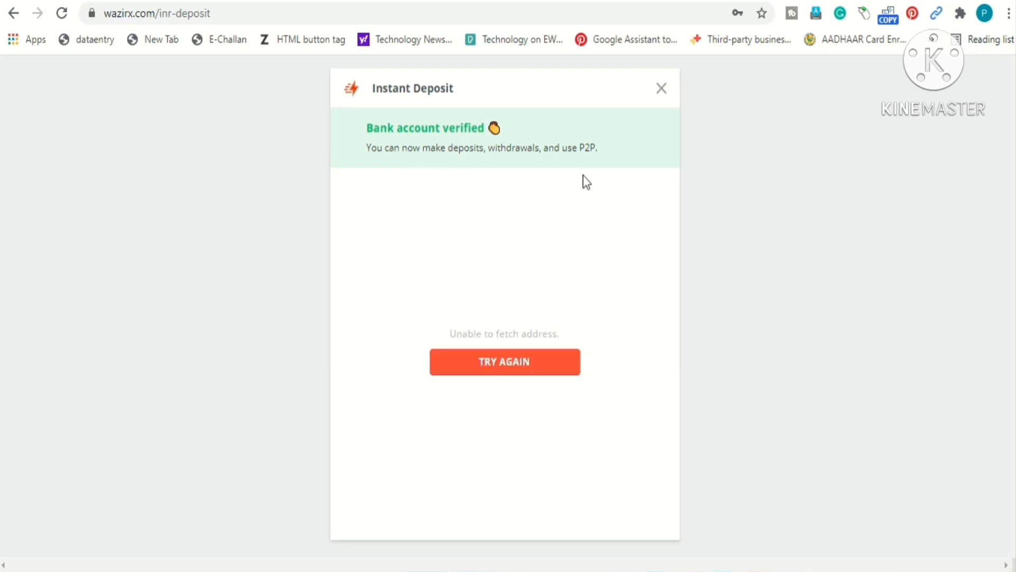
pyautogui.click(519, 374)
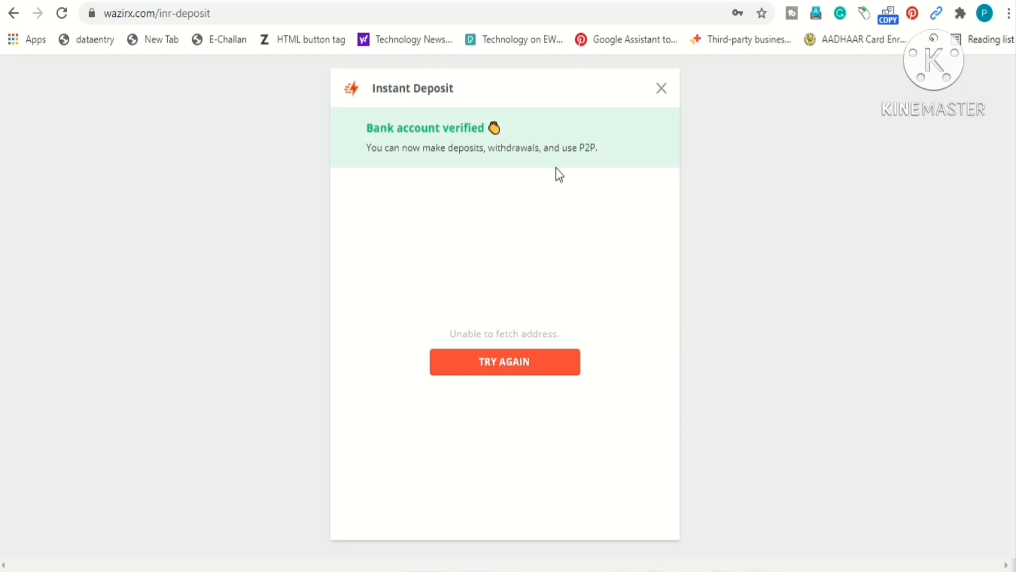
pyautogui.click(550, 364)
pyautogui.click(661, 90)
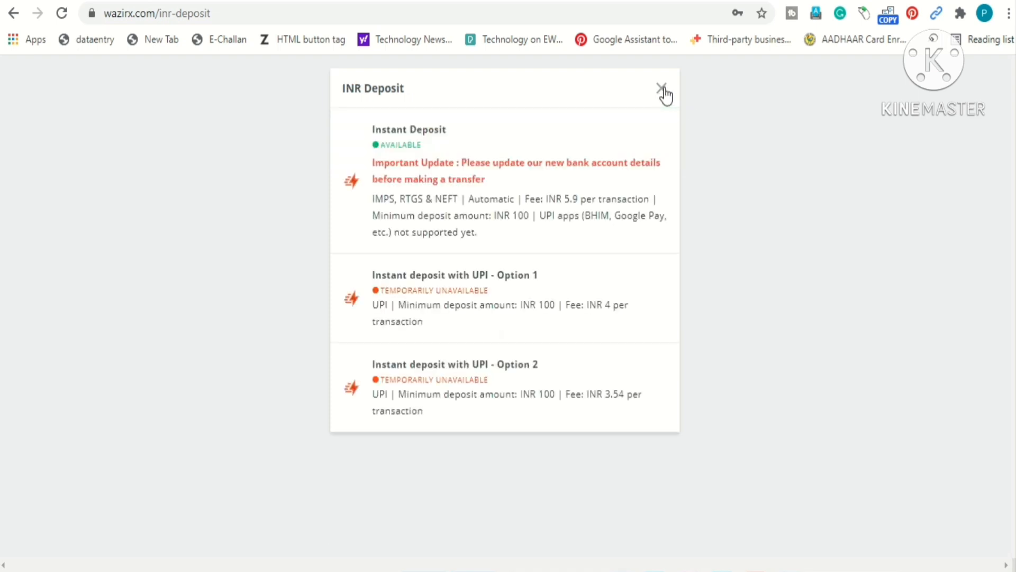
pyautogui.click(663, 90)
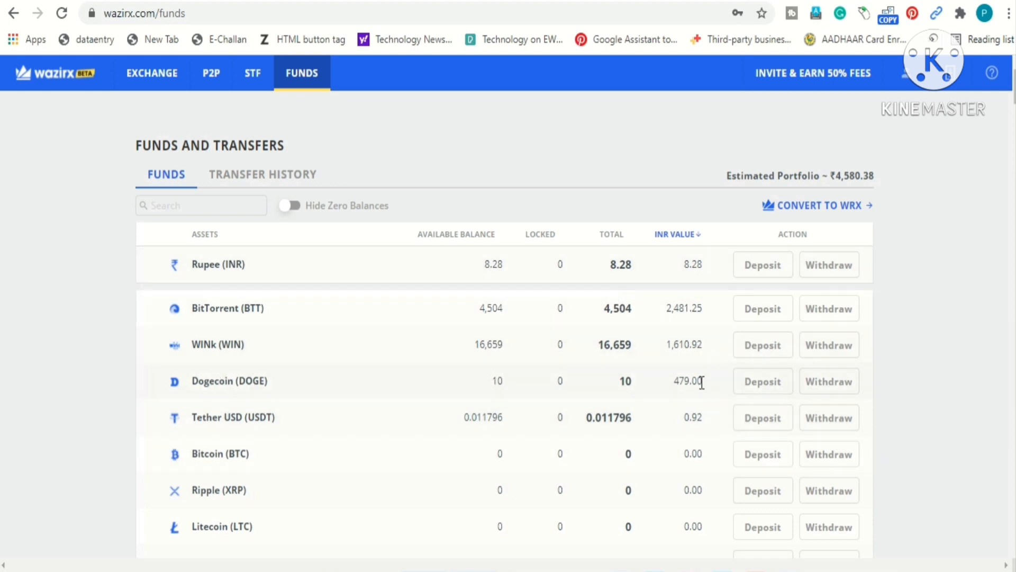
pyautogui.scroll(-5, 606, 292)
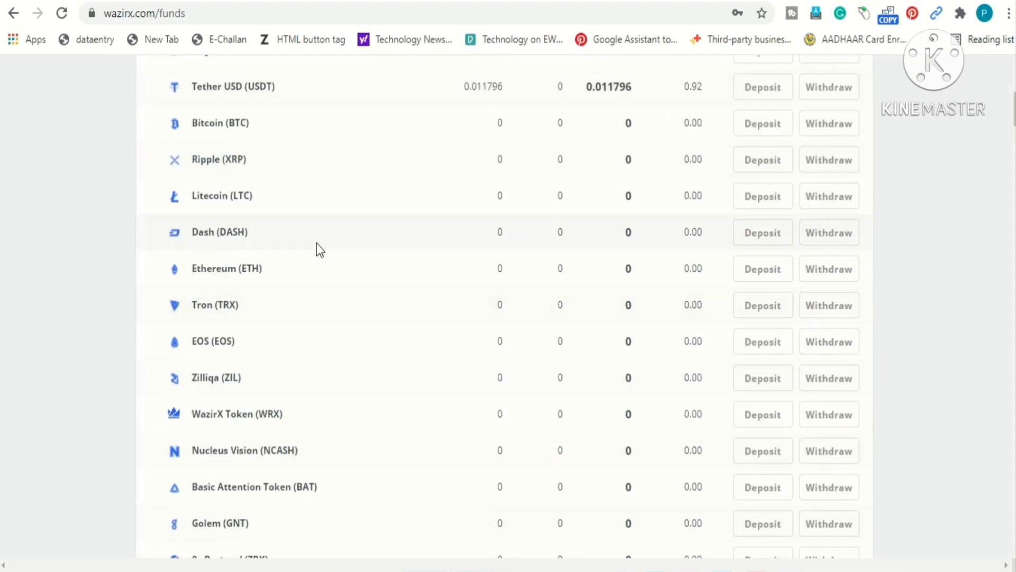
# - Open the Tron (TRX) deposit details in the WazirX funds list and view the destination address, QR code and disclaimer
pyautogui.scroll(5, 319, 241)
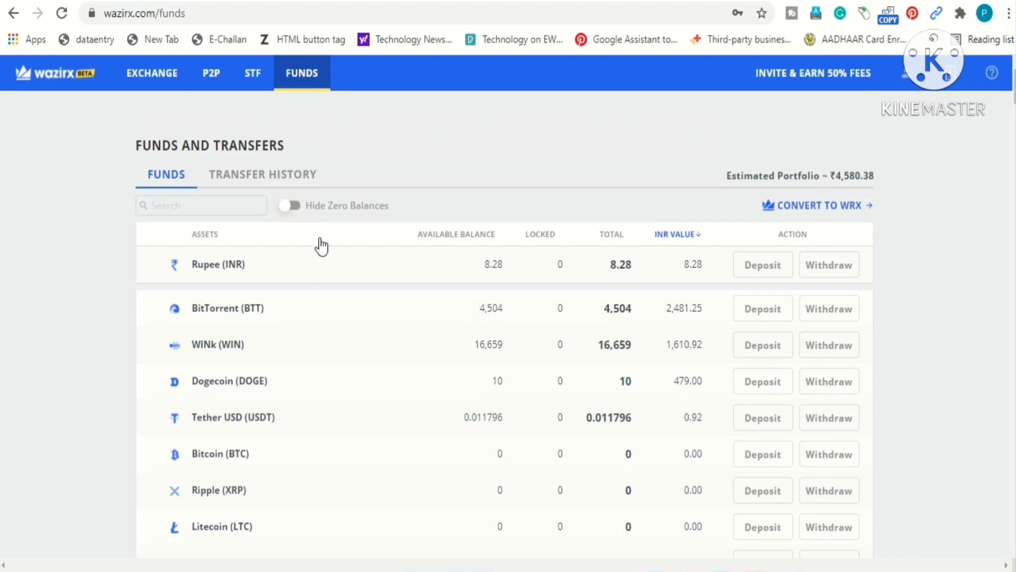
pyautogui.scroll(-1, 320, 241)
pyautogui.scroll(-4, 319, 245)
pyautogui.scroll(-1, 320, 245)
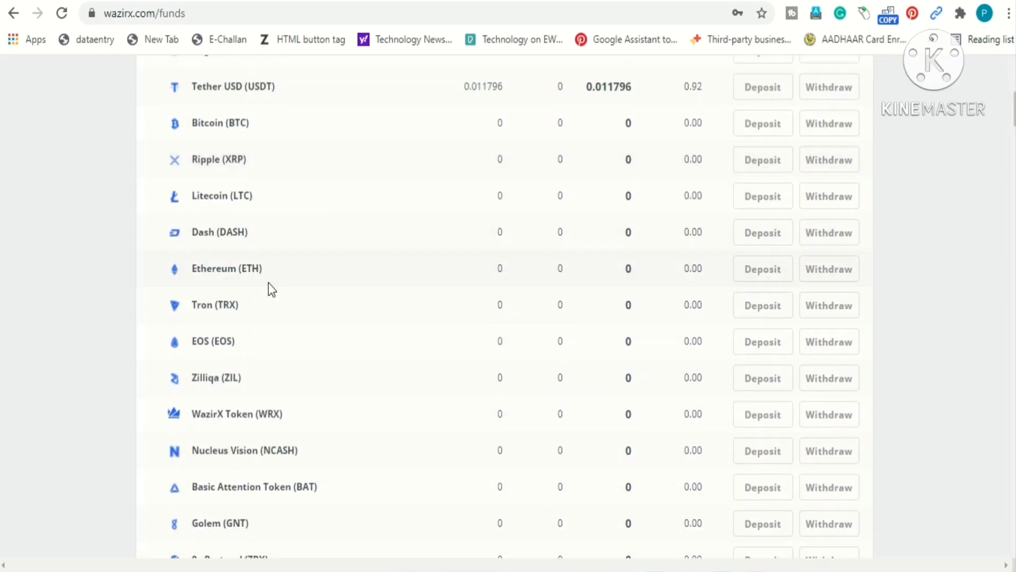
pyautogui.click(770, 316)
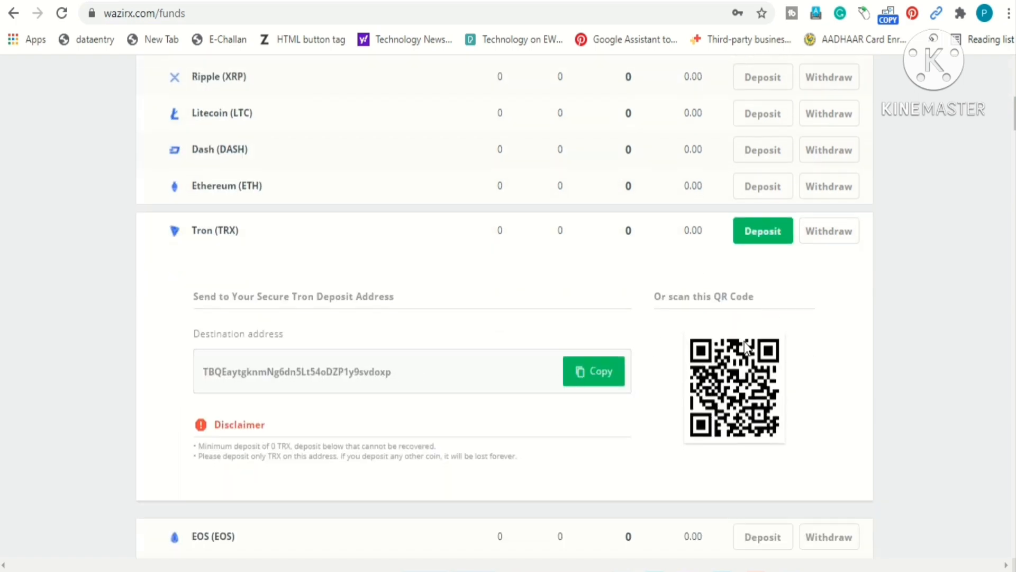
pyautogui.scroll(-5, 744, 340)
pyautogui.scroll(6, 746, 341)
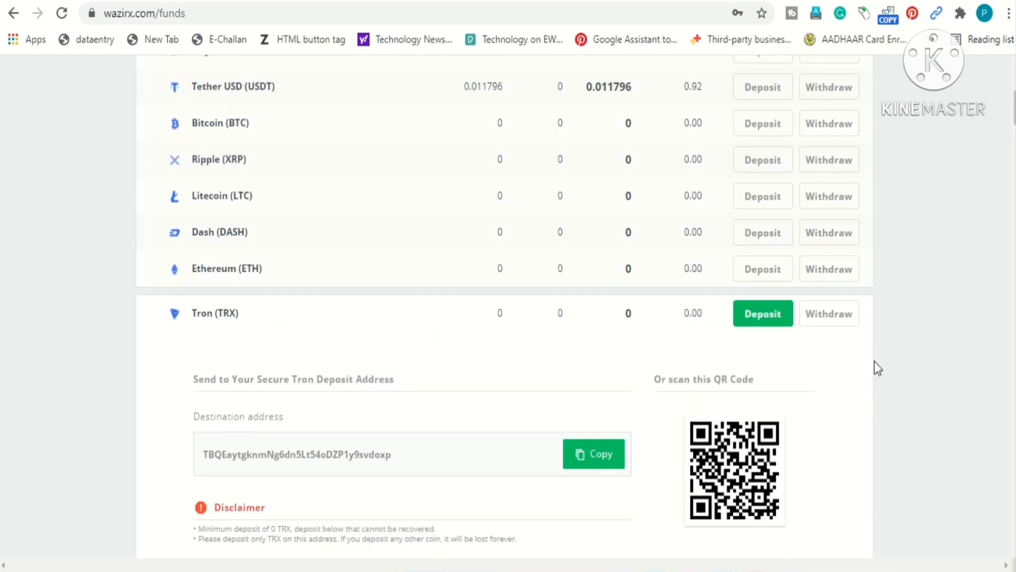
# - Browse the assets listed below Tron, from EOS down to Storiqa (STQ), and return to the Tron deposit details
pyautogui.scroll(-12, 864, 353)
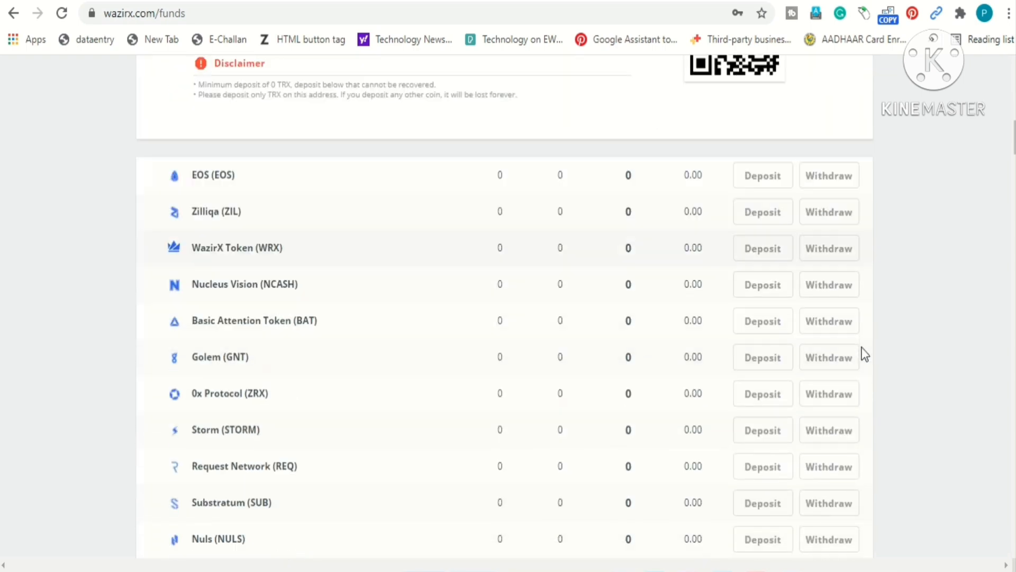
pyautogui.scroll(-5, 865, 354)
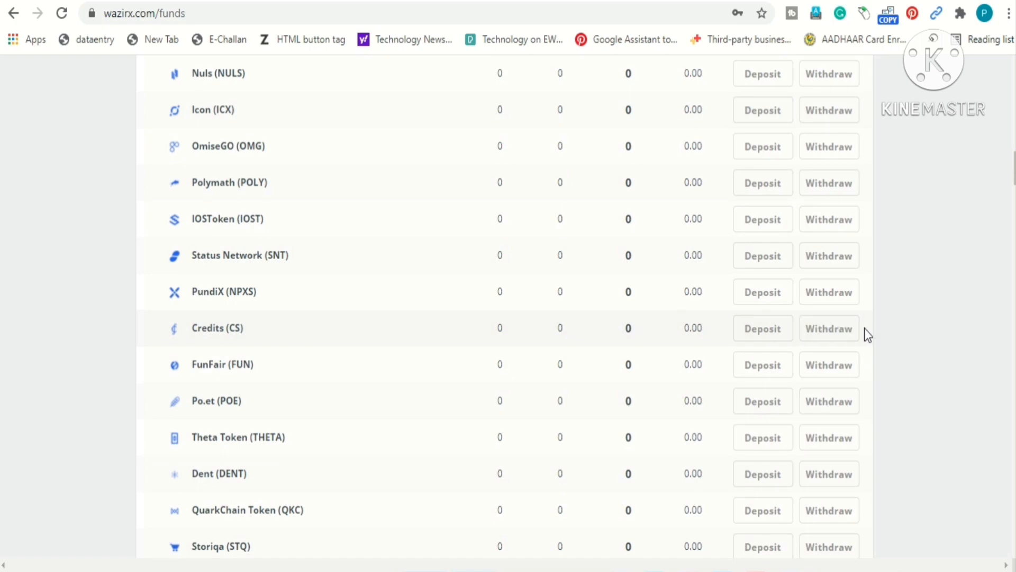
pyautogui.scroll(15, 865, 325)
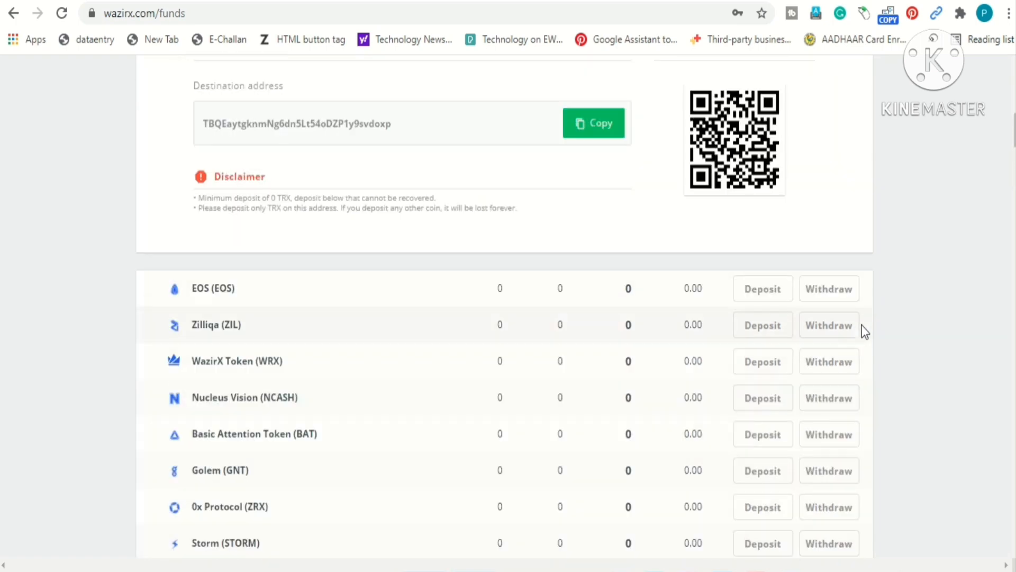
pyautogui.scroll(2, 863, 331)
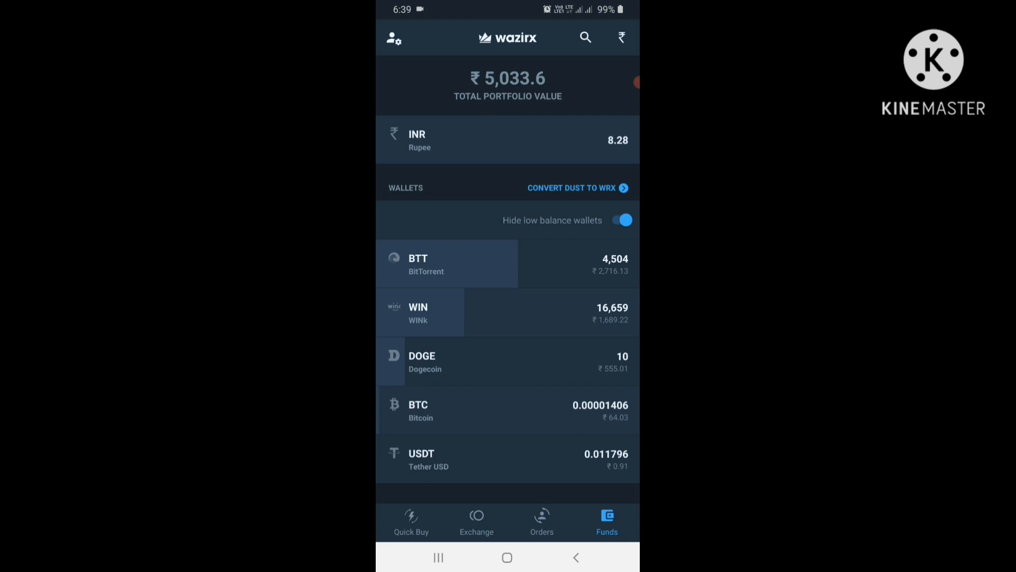
# - Switch from the WazirX app to the BTC deposit email in Gmail, and view and collapse its sender and recipient details
pyautogui.click(438, 557)
pyautogui.click(507, 254)
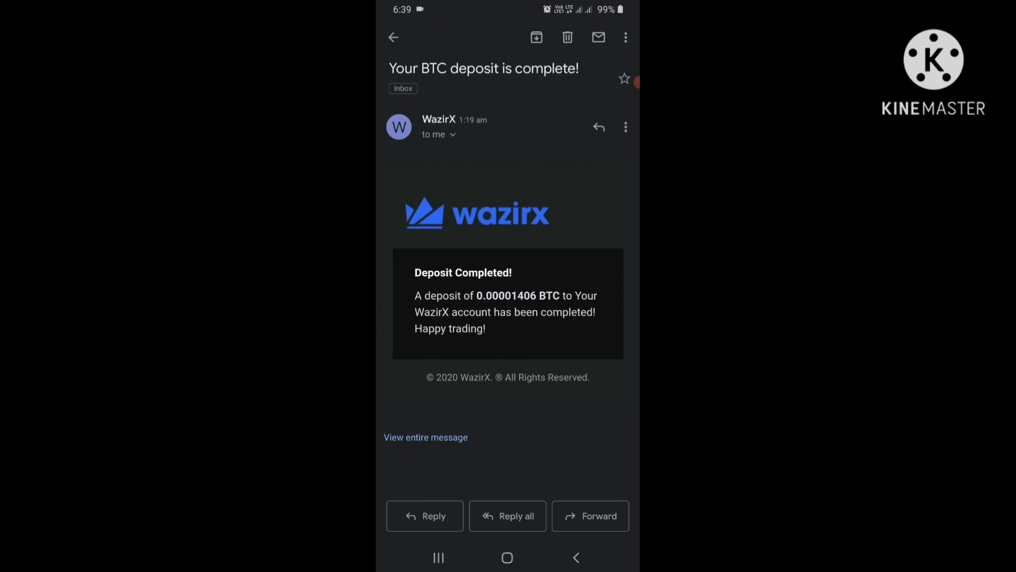
pyautogui.click(438, 135)
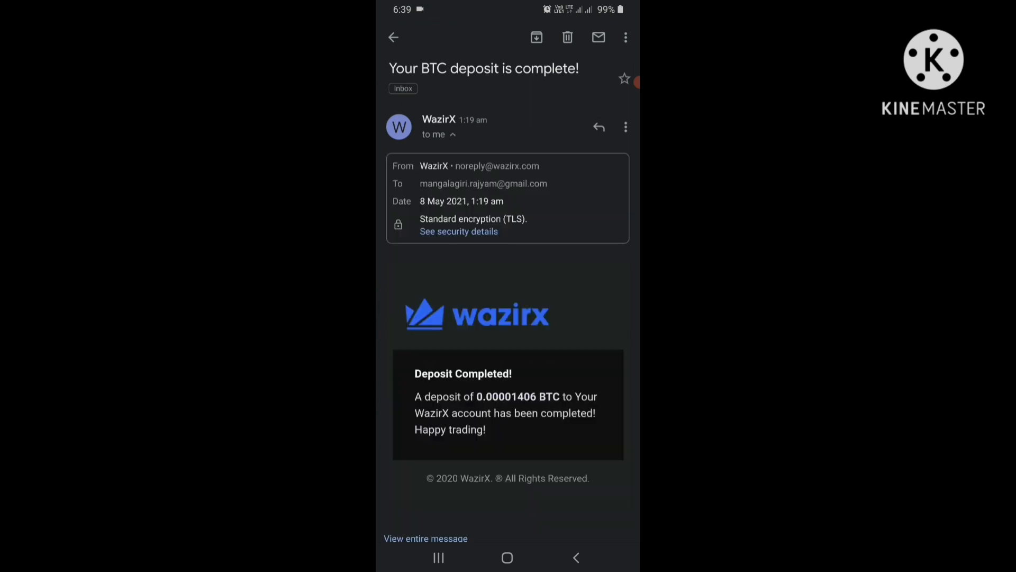
pyautogui.click(438, 134)
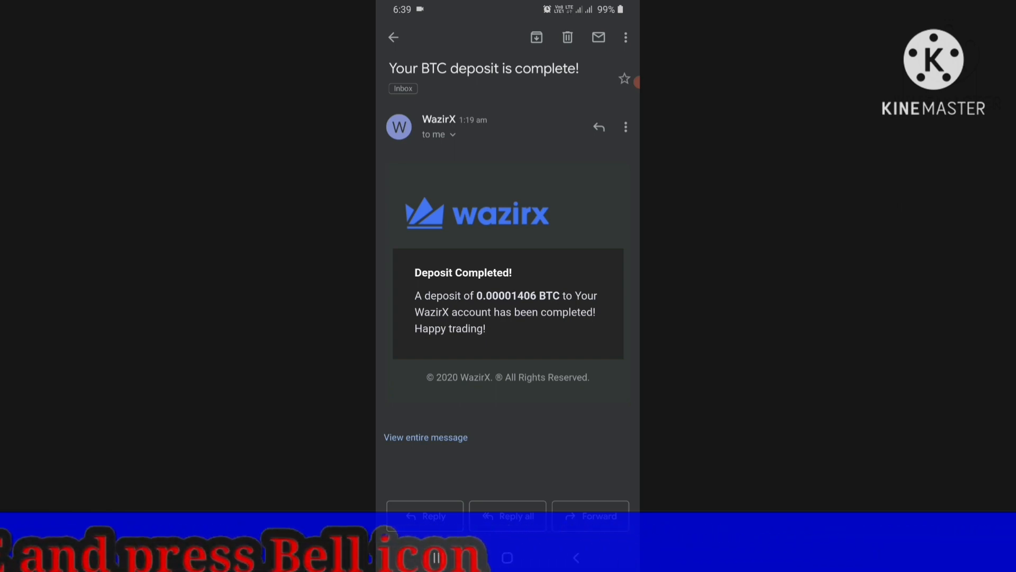
# - Switch back to the WazirX app to check the BTC wallet balance, and return to the BTC deposit email in Gmail
pyautogui.click(438, 557)
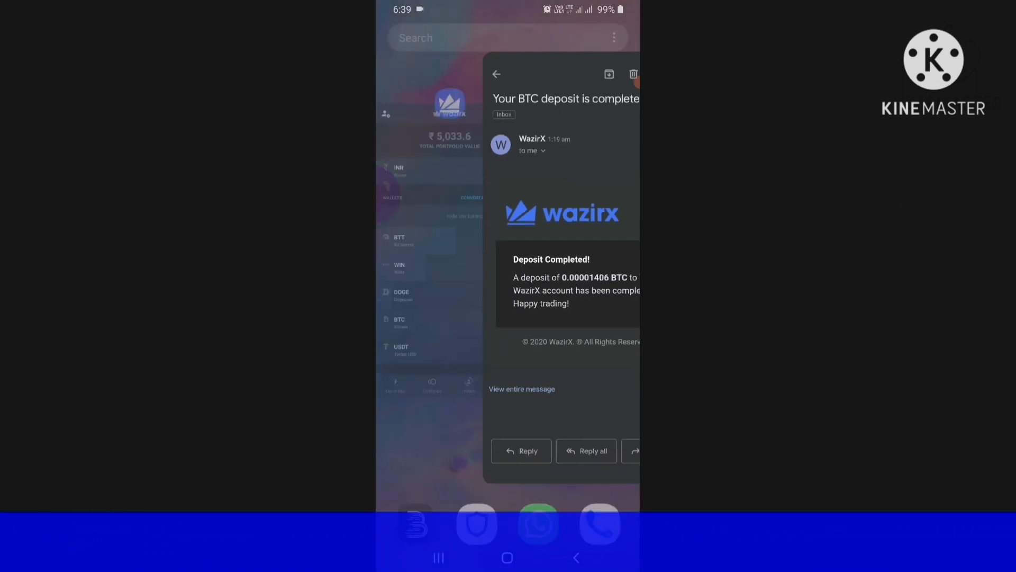
pyautogui.click(508, 249)
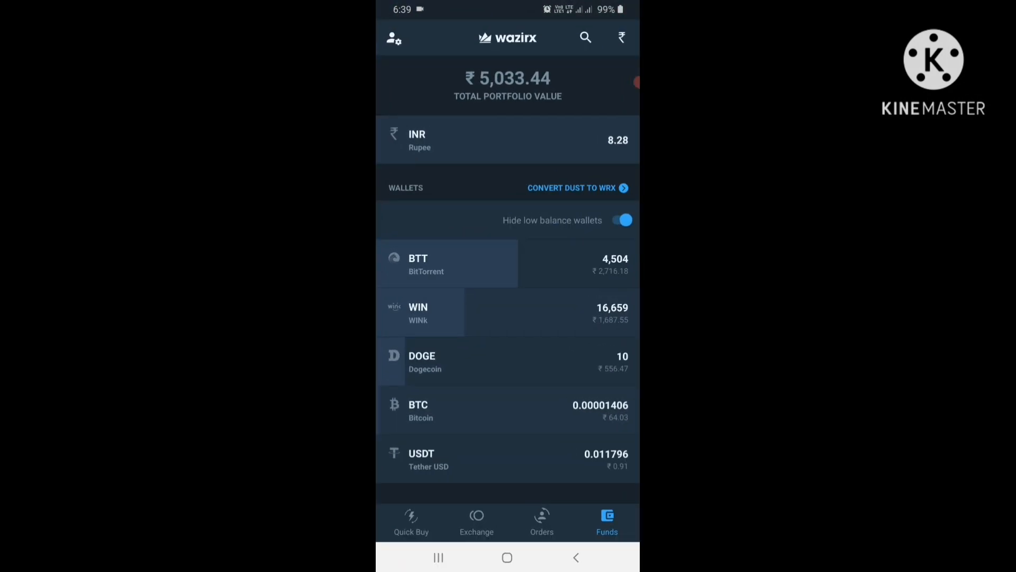
pyautogui.click(439, 557)
pyautogui.click(508, 249)
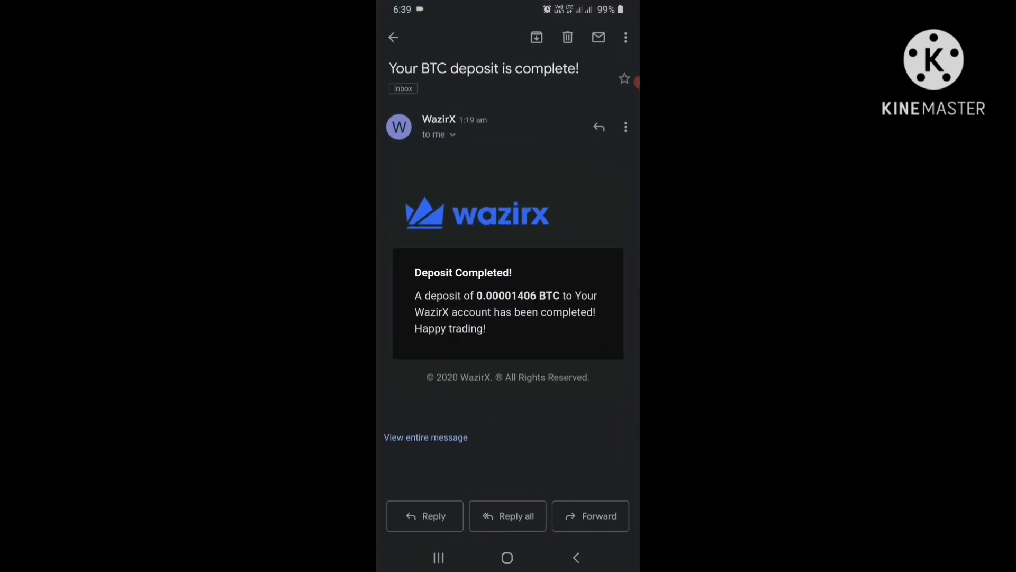
pyautogui.click(635, 82)
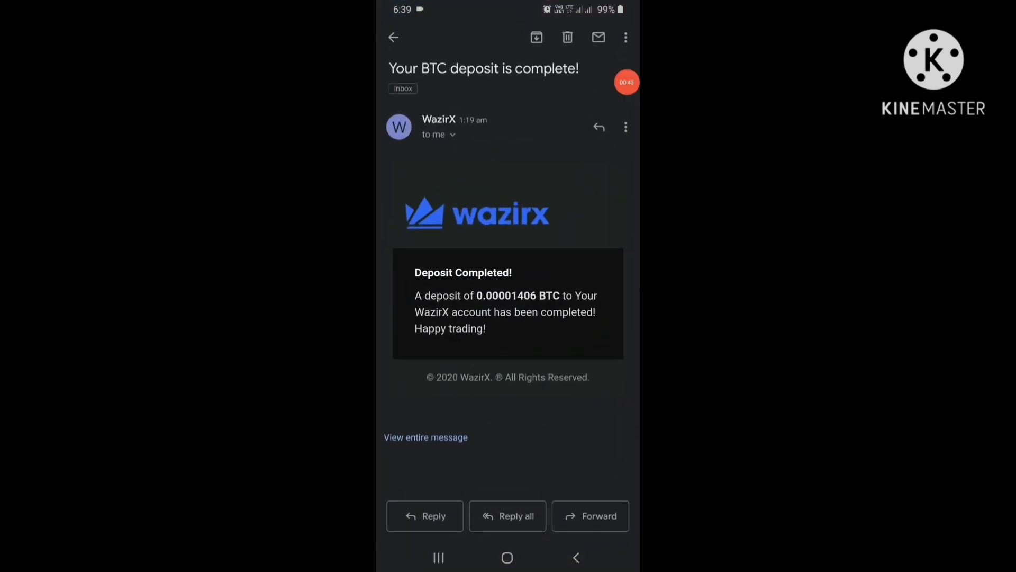